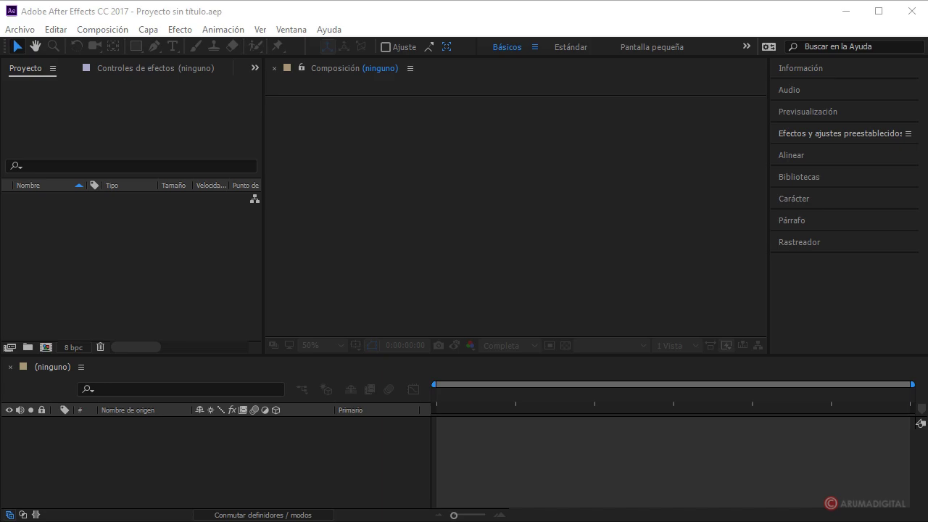
Create a new 1280×720, 25 fps composition named Comp 1.
click(88, 30)
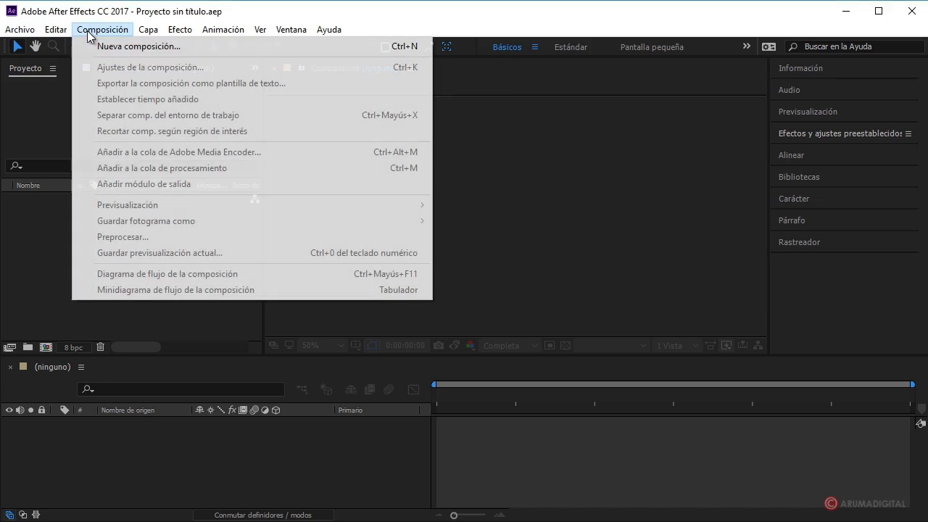
click(92, 46)
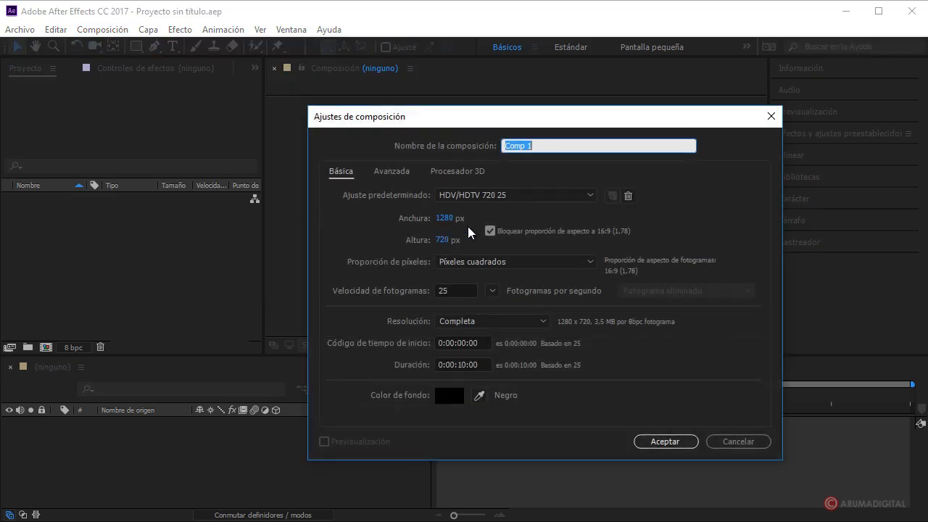
click(464, 170)
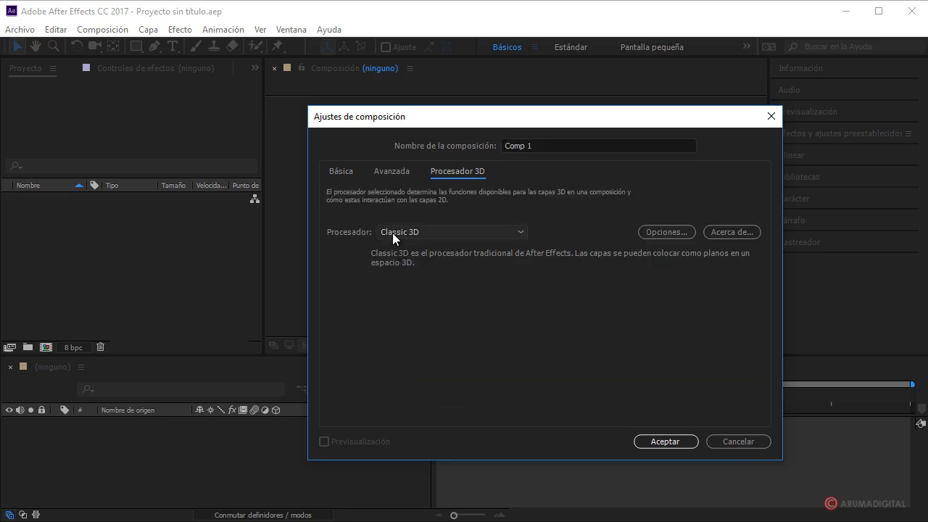
click(655, 440)
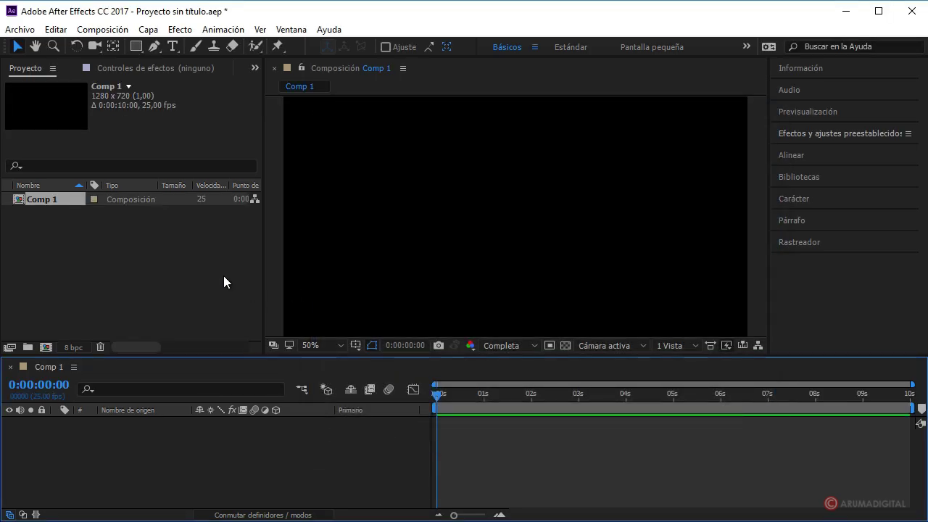
Import Buzz-0001.wav and place it on the Comp 1 timeline as a layer.
right_click(111, 233)
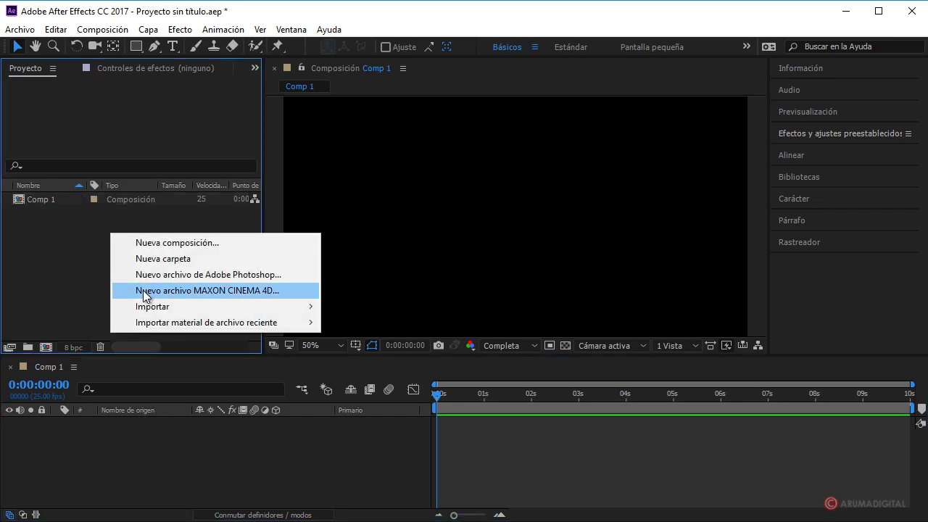
mouse_move(154, 311)
click(366, 305)
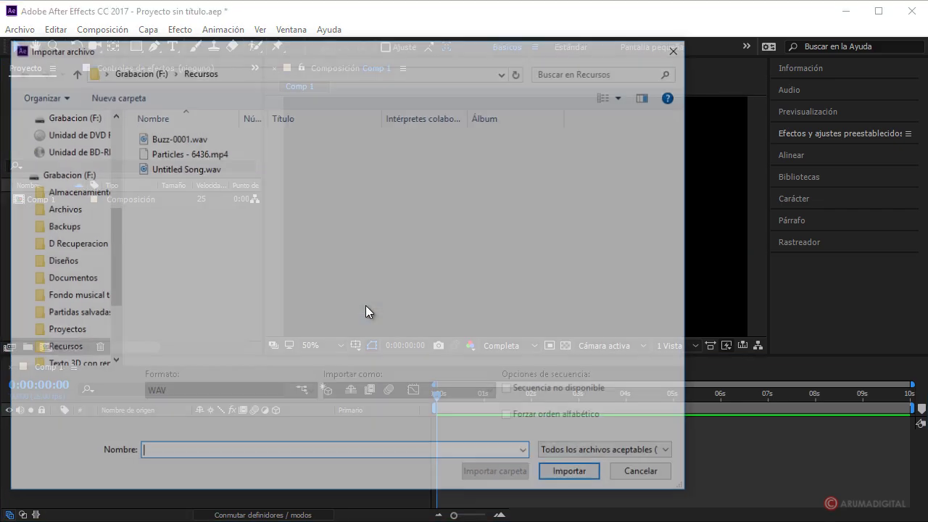
click(176, 137)
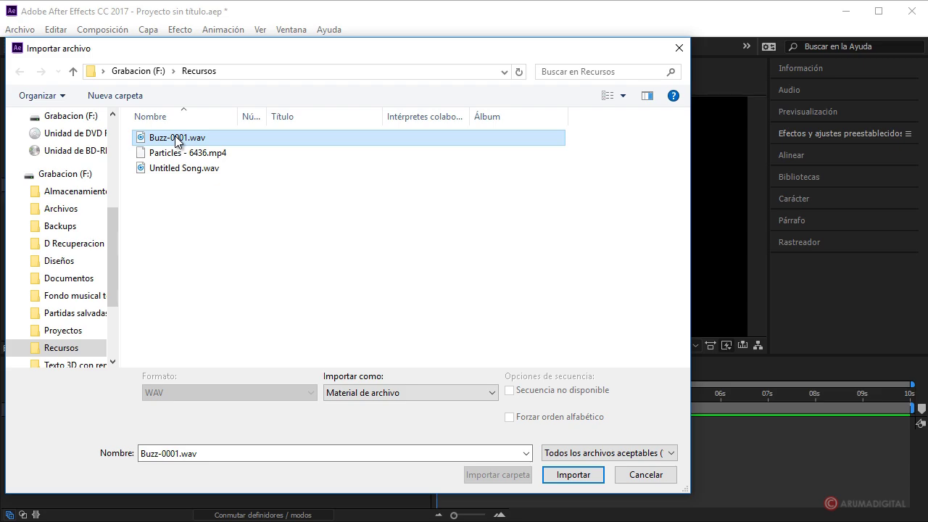
click(574, 475)
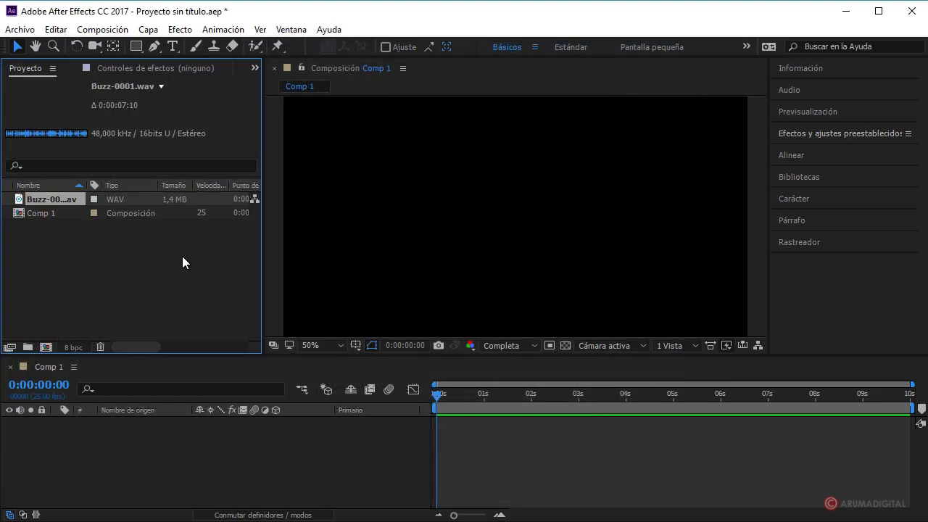
drag(56, 199, 48, 211)
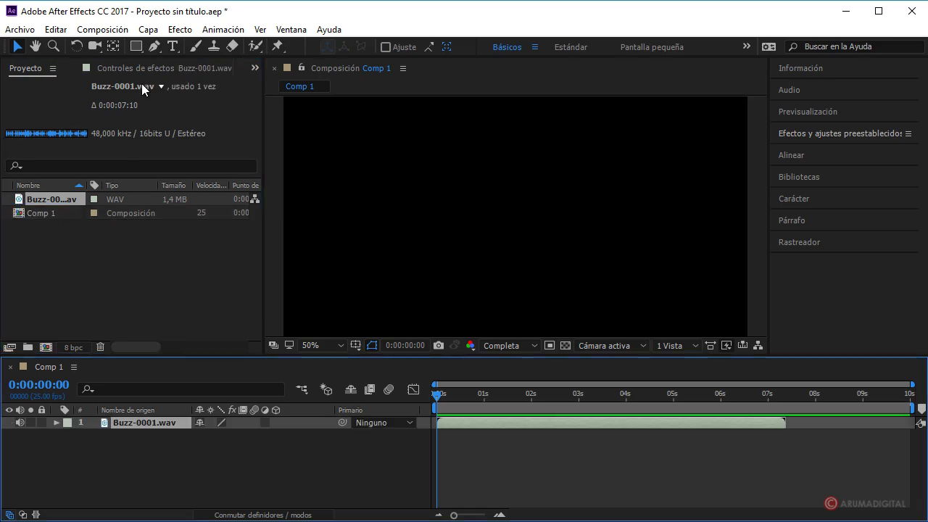
click(148, 29)
Add a full-size dark grey solid, Sólido Gris oscuro 1, to Comp 1.
mouse_move(211, 46)
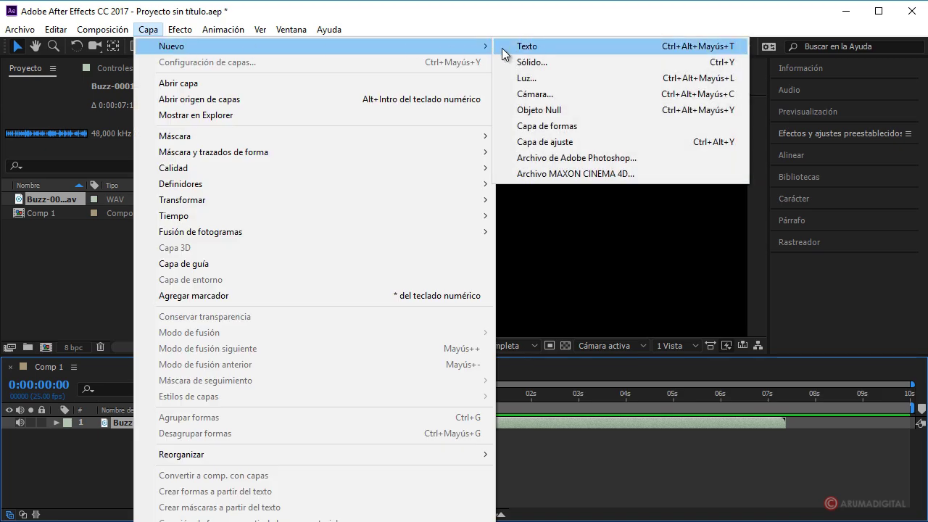
click(537, 62)
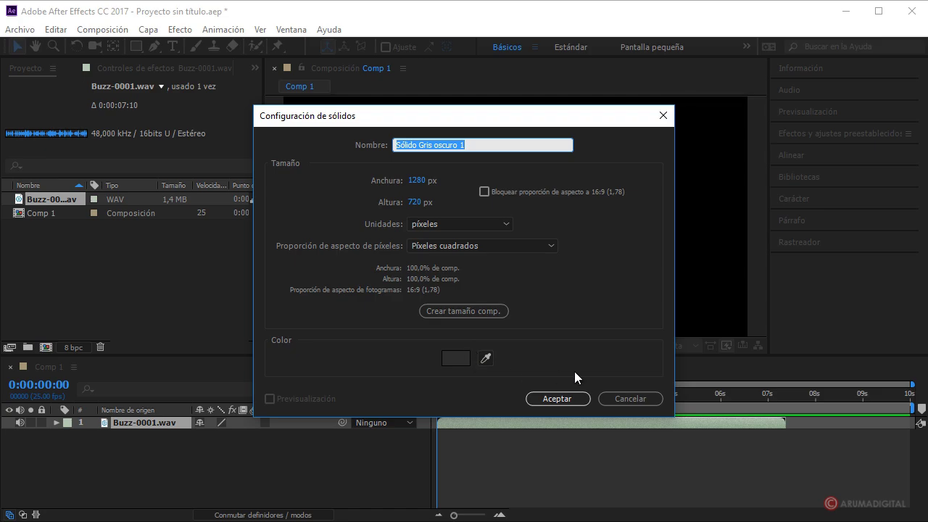
click(559, 399)
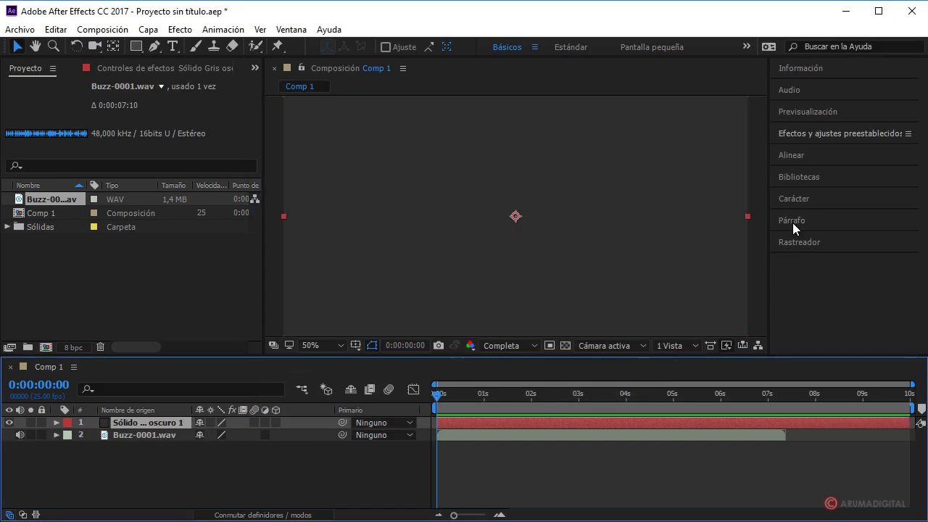
Search 'espectr' and apply Espectro de audio to the dark grey solid.
click(825, 135)
click(819, 152)
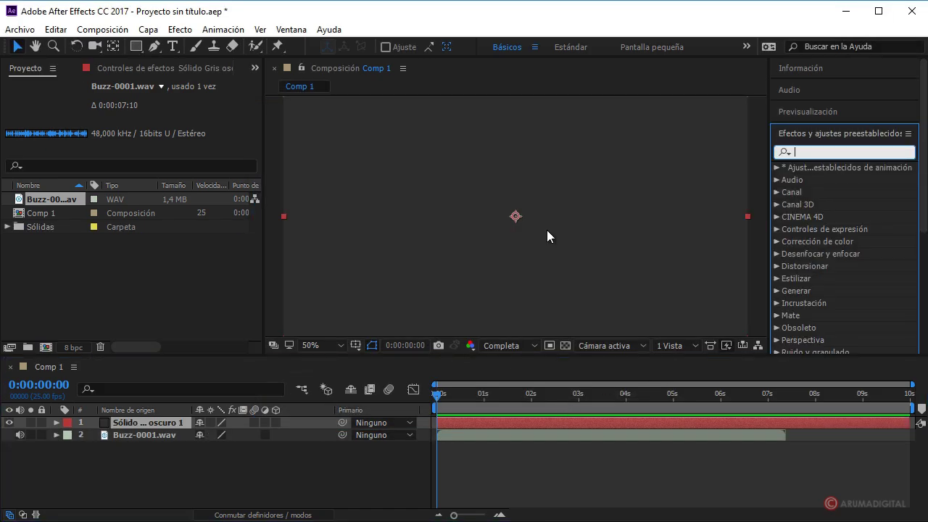
text(espectr)
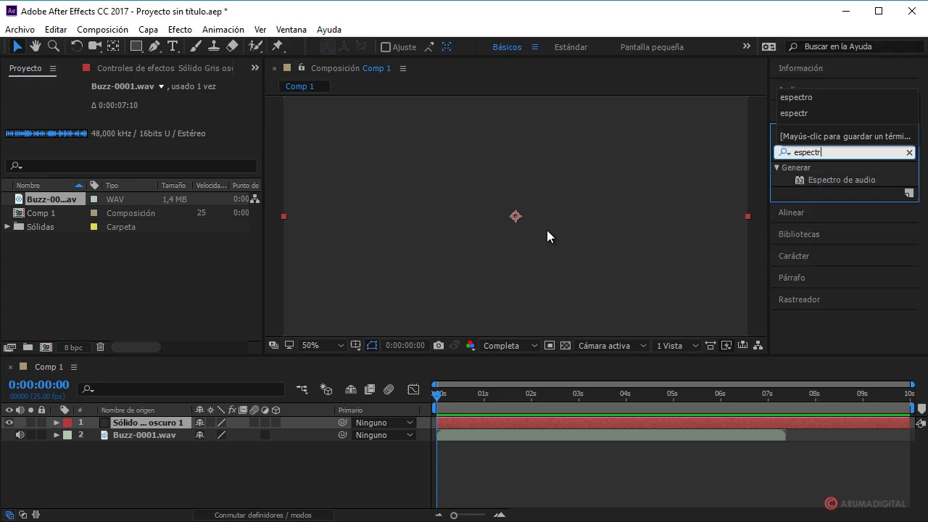
drag(842, 181, 147, 424)
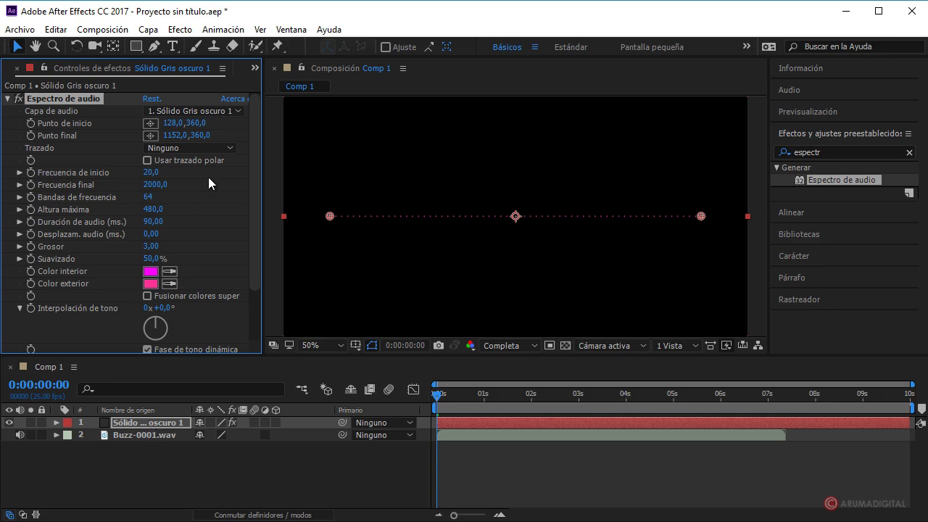
Use Buzz-0001.wav as the spectrum's audio layer, spanning x 0 to x 1280.
click(236, 110)
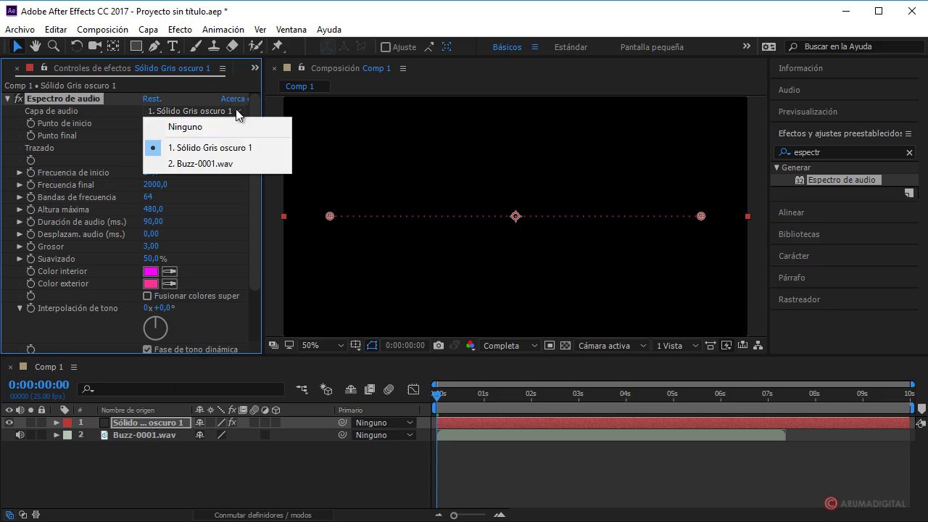
click(194, 167)
click(174, 124)
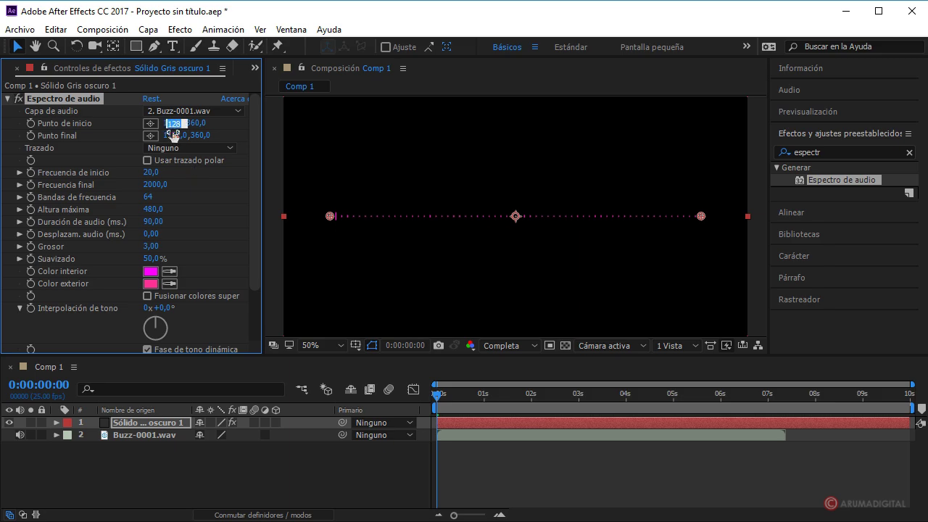
text(0)
key(Return)
click(174, 135)
text(1280)
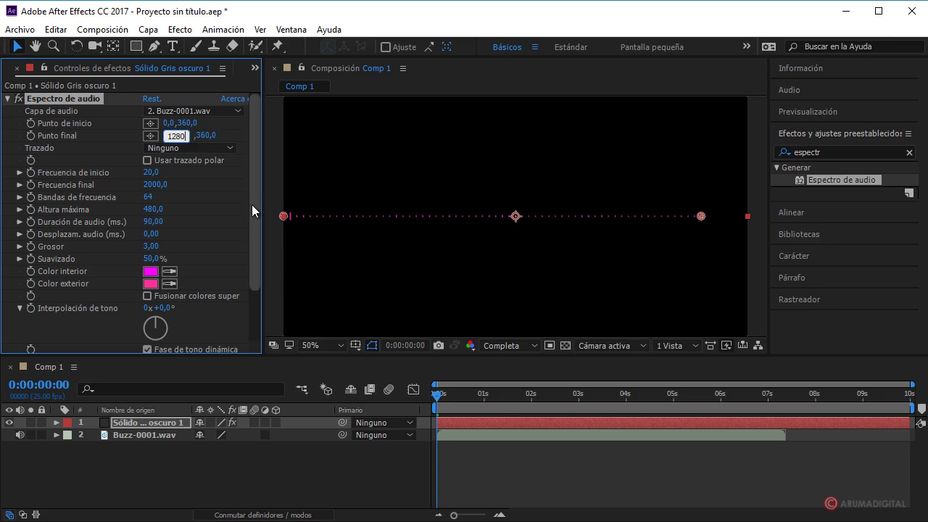
key(Return)
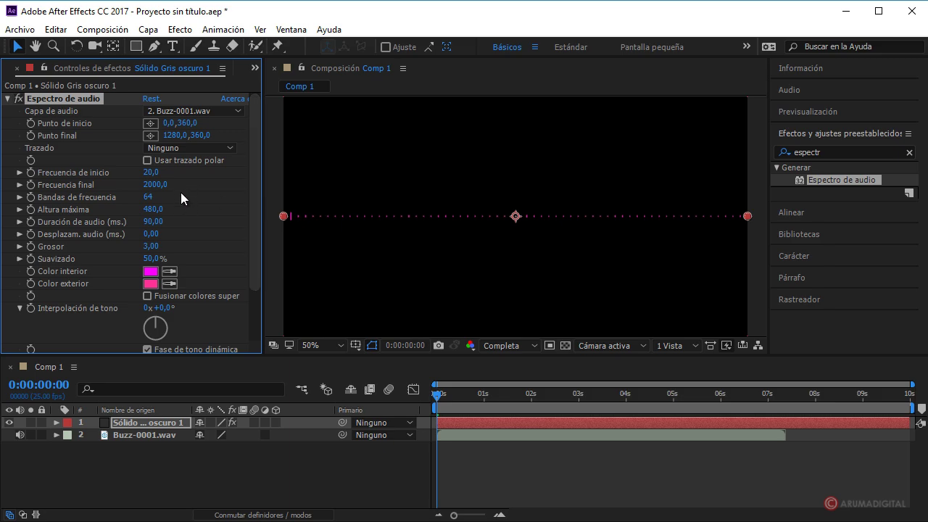
Set maximum height 2030, 100 bands and a 1–1100 frequency range.
drag(445, 396, 476, 397)
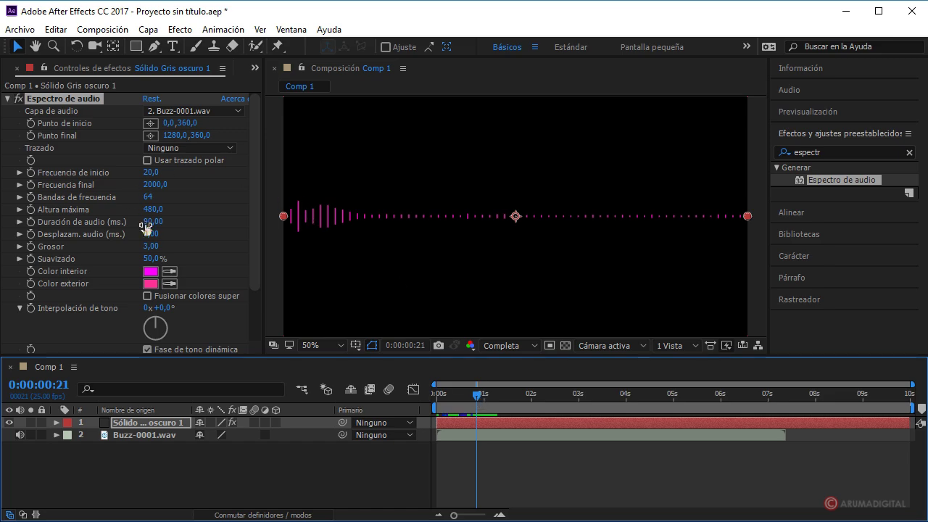
drag(147, 212, 266, 211)
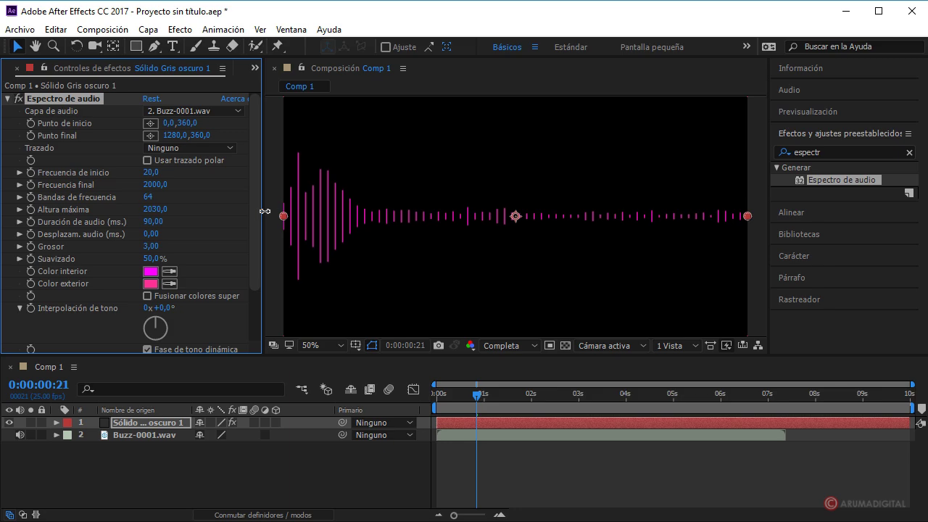
click(148, 197)
text(100)
key(Return)
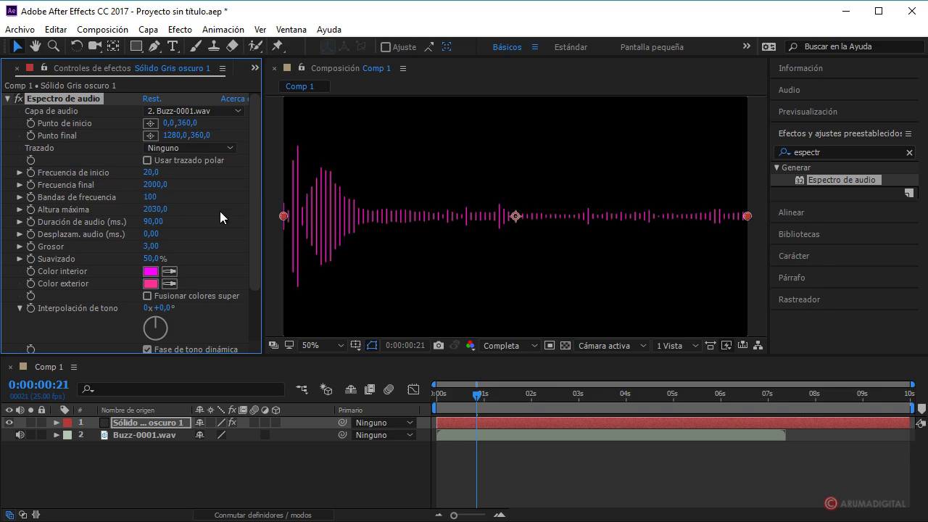
drag(158, 187, 153, 188)
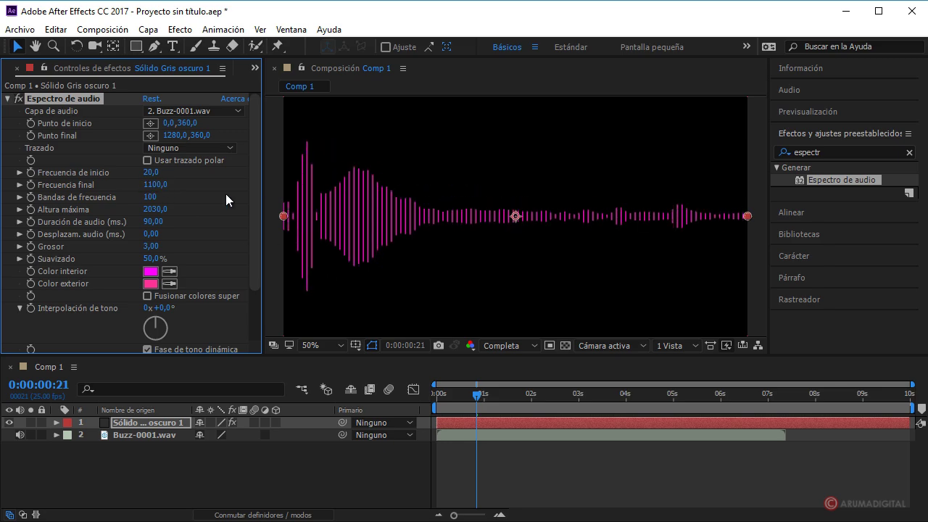
drag(150, 175, 118, 175)
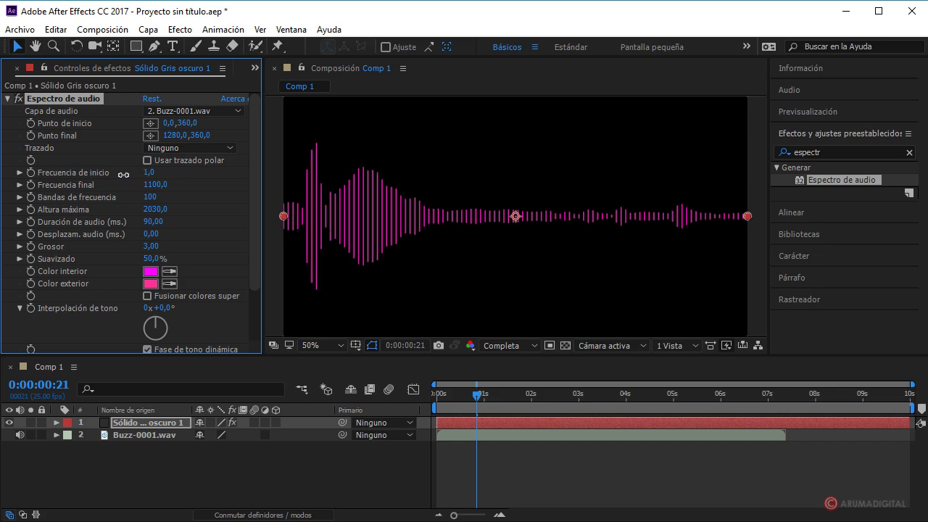
Set hue interpolation to +268° and display the spectrum as Líneas analógicas.
scroll(199, 225, down, 2)
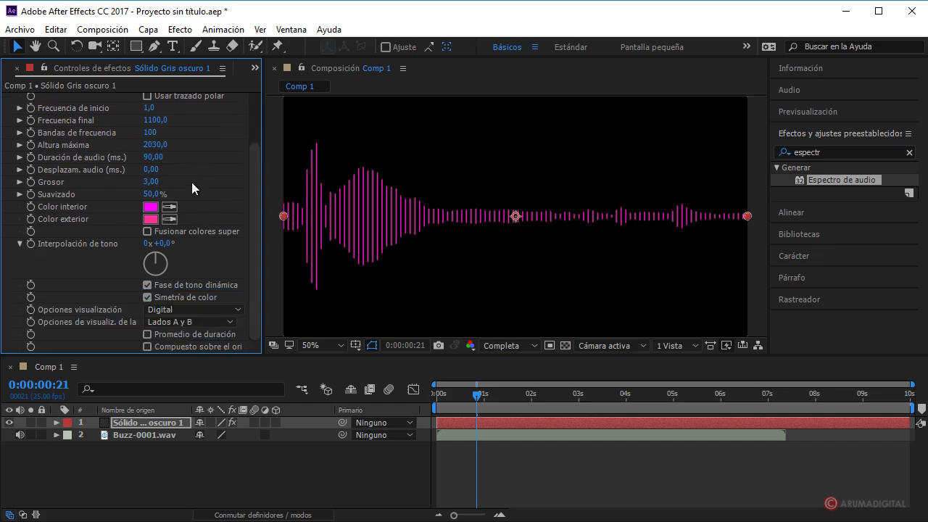
mouse_move(159, 258)
mouse_down()
mouse_move(152, 270)
mouse_move(138, 261)
mouse_up()
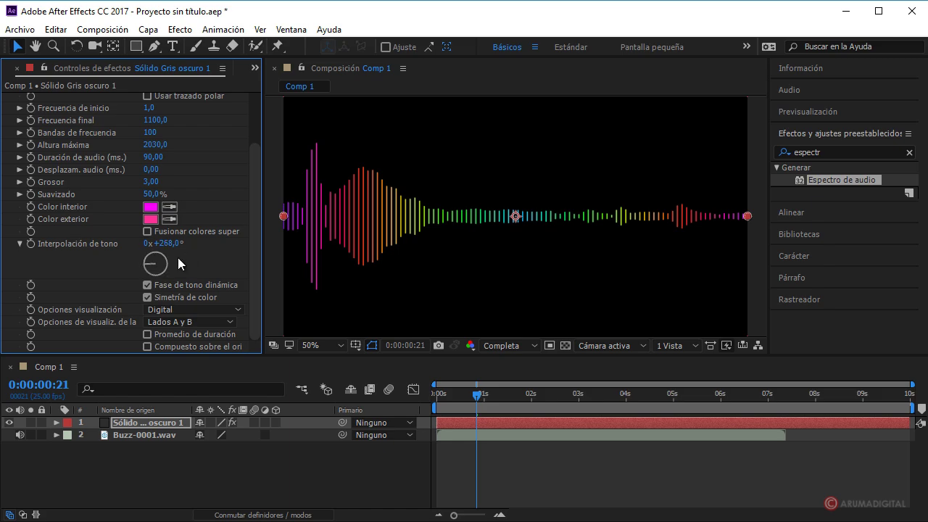
click(174, 312)
click(177, 340)
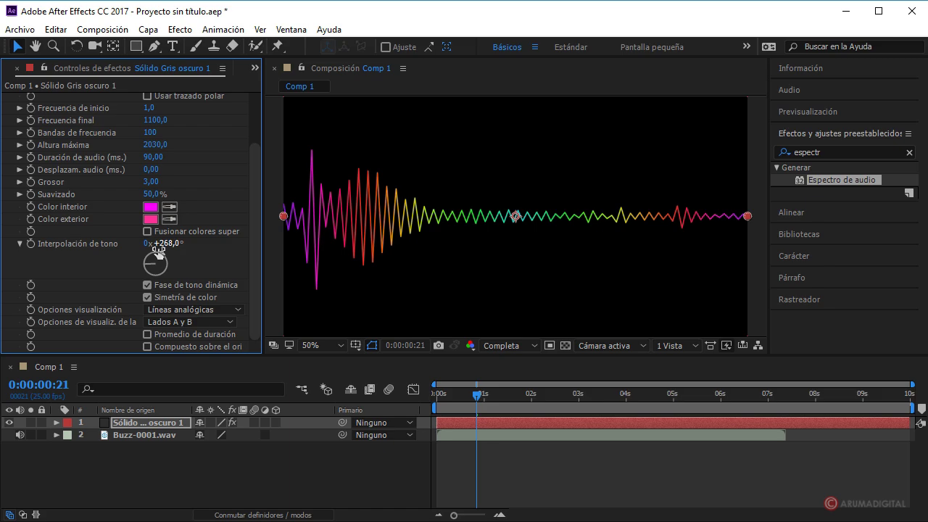
Add a new adjustment layer, Capa de ajuste 1, to Comp 1.
click(148, 29)
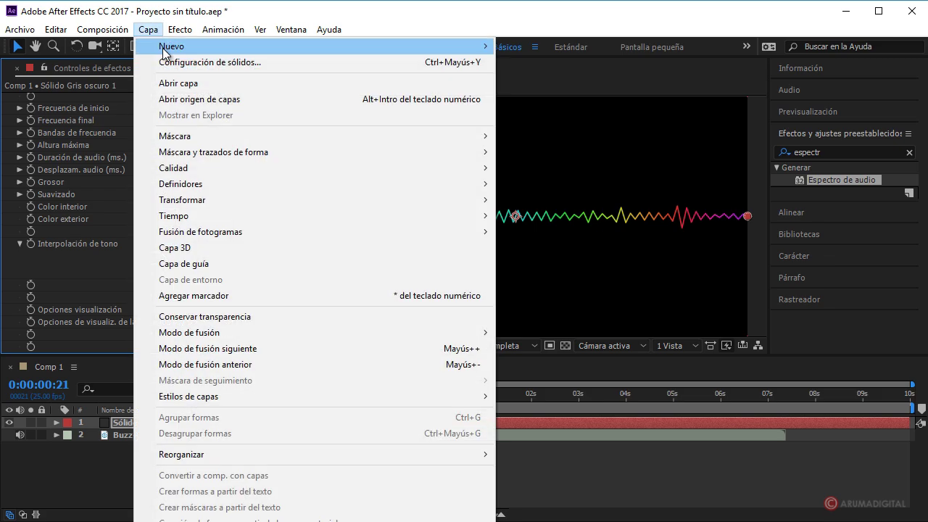
mouse_move(166, 45)
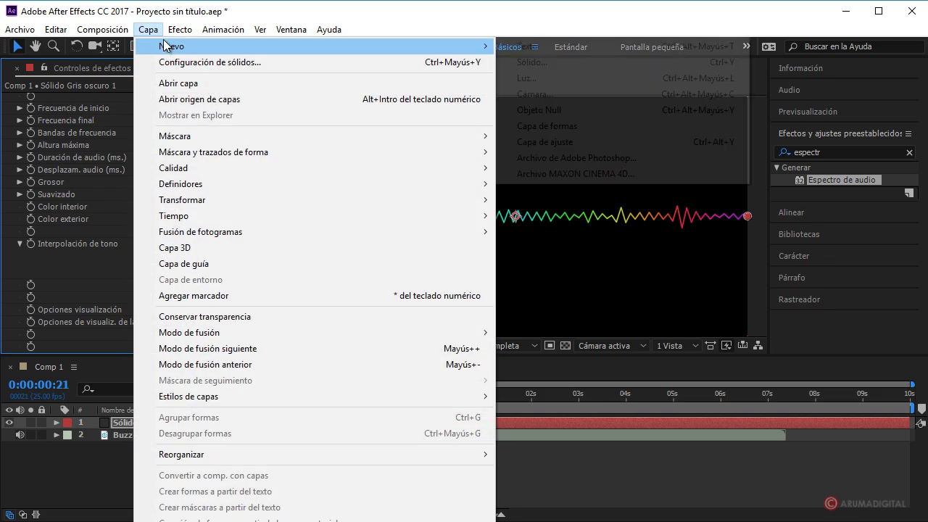
click(555, 143)
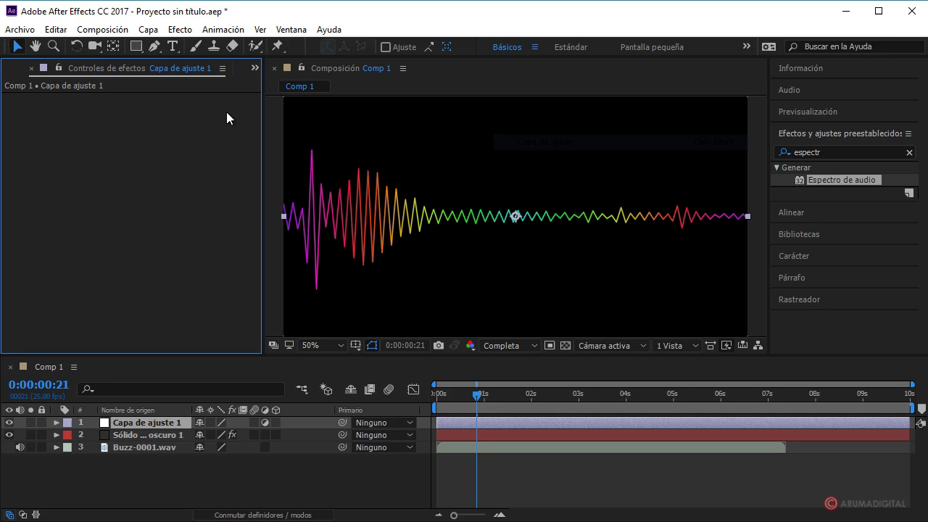
Apply Espejo to the adjustment layer with its reflection centre X at 640.
click(829, 152)
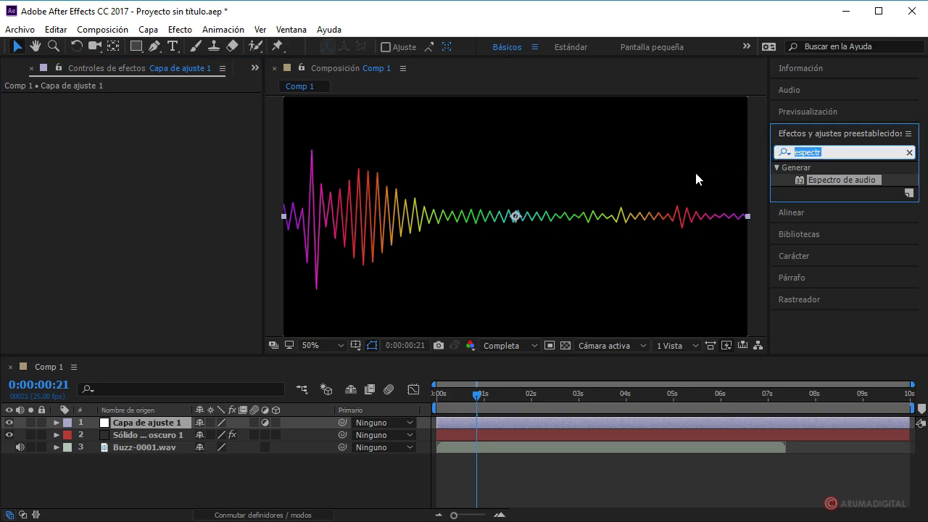
text(es)
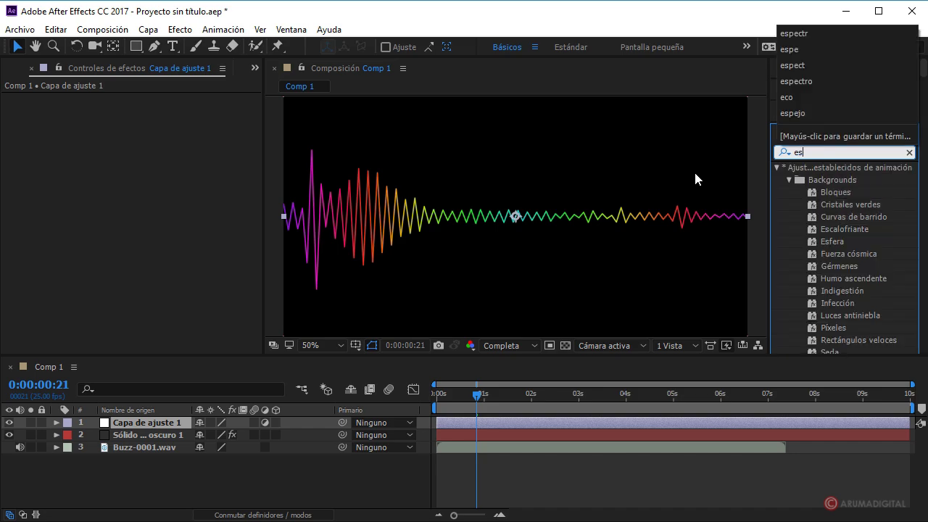
text(pejo)
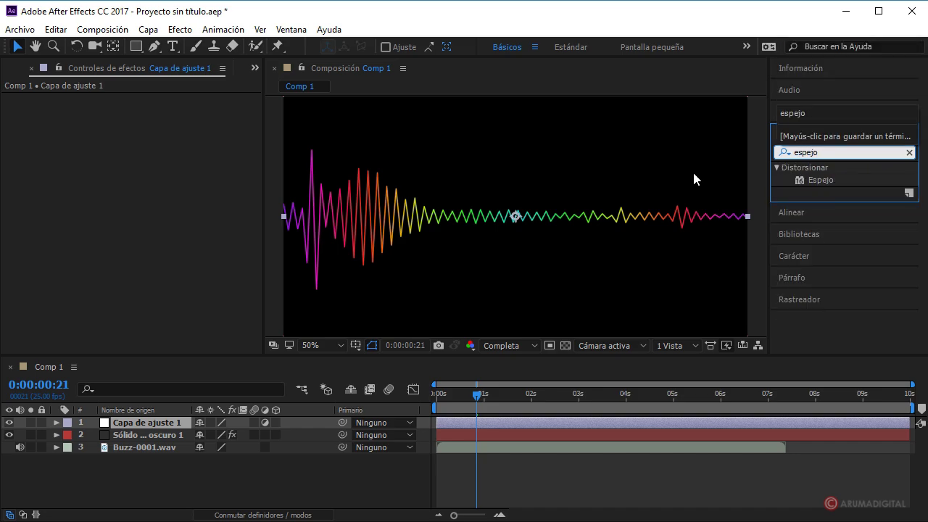
drag(816, 182, 149, 424)
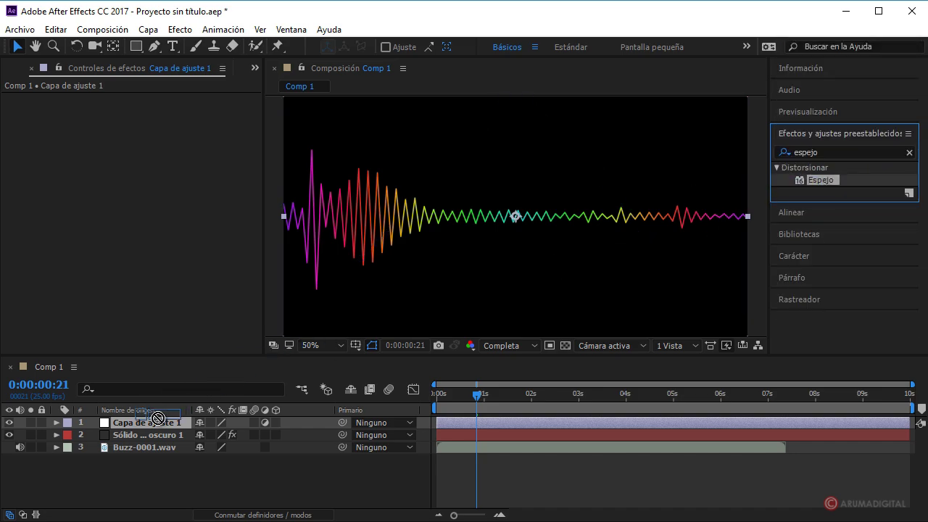
click(176, 111)
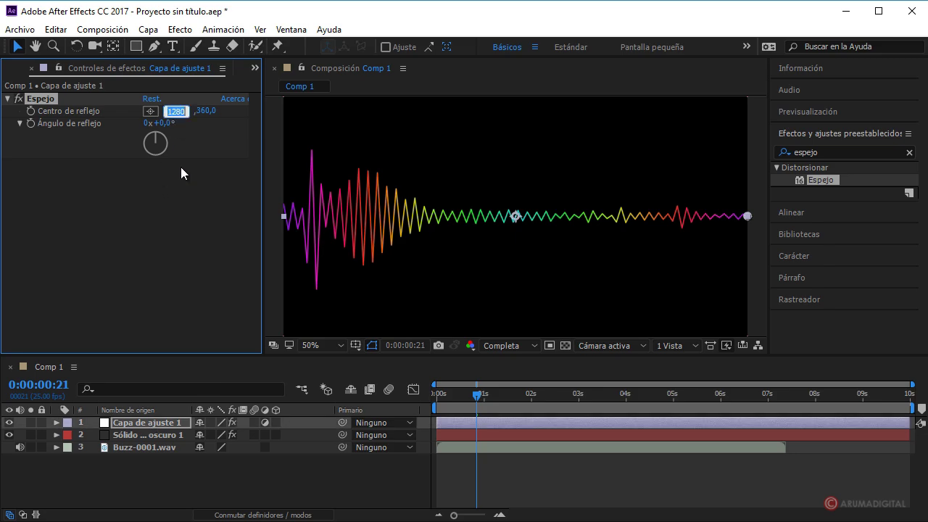
text(64)
text(0)
key(Return)
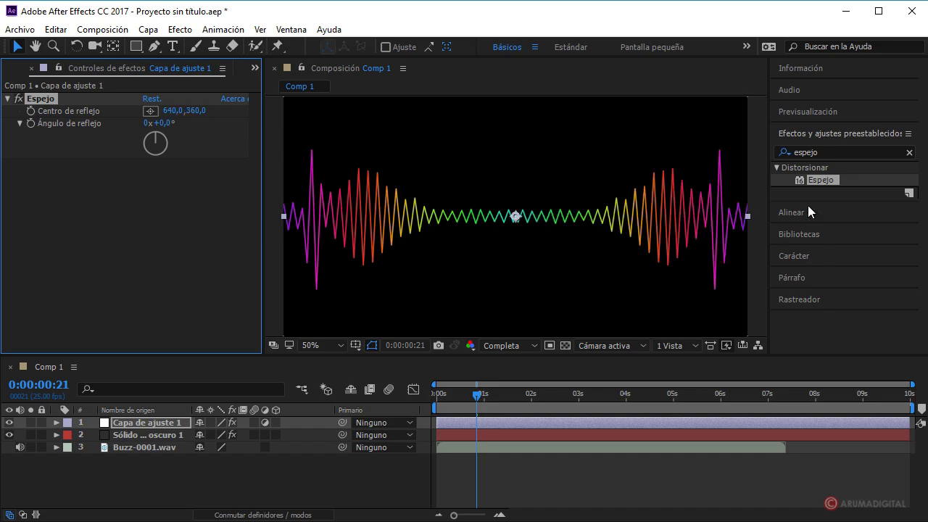
click(820, 152)
Apply Eco to the adjustment layer with 5 echoes and -0,133 s echo time.
text(ec)
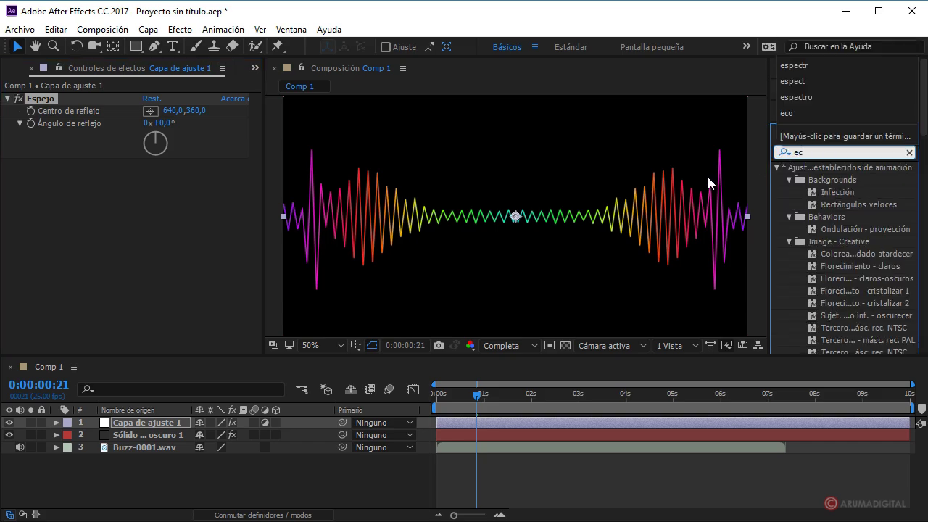
text(o)
drag(812, 266, 141, 216)
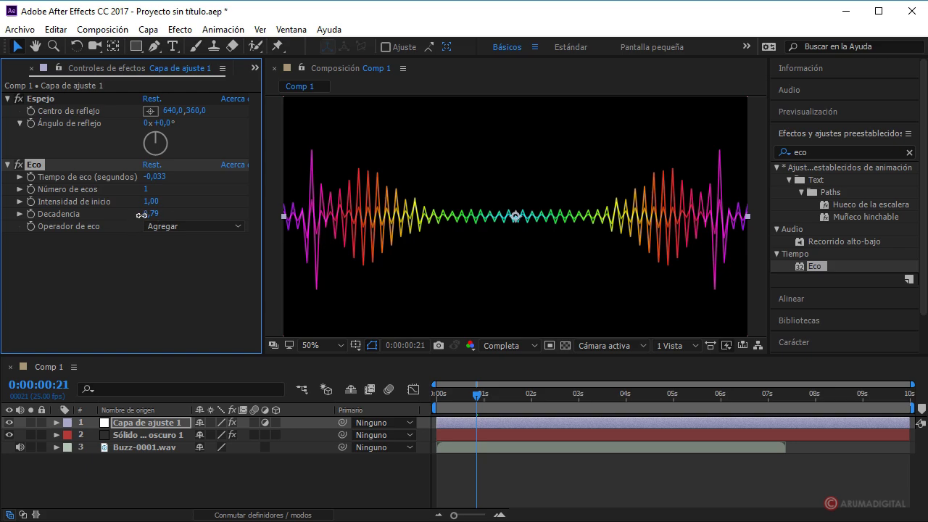
click(147, 190)
text(5)
key(Return)
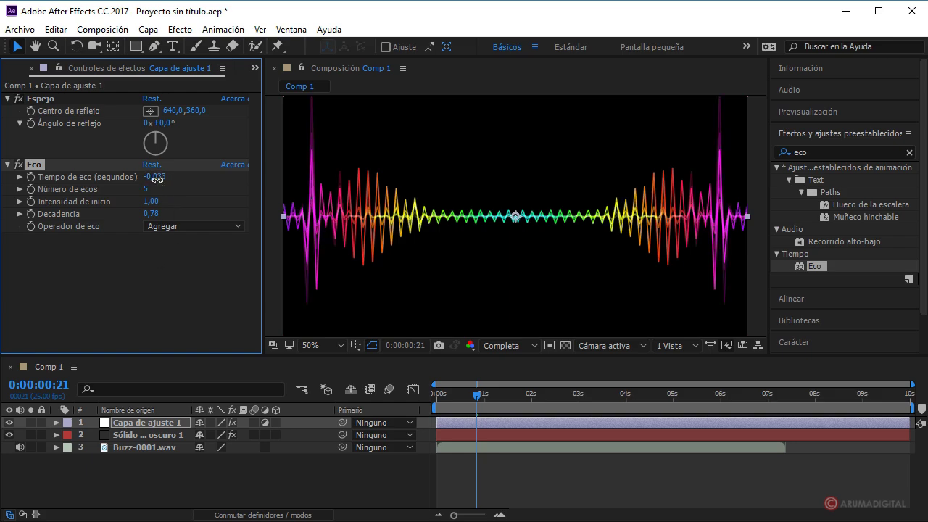
drag(153, 179, 150, 177)
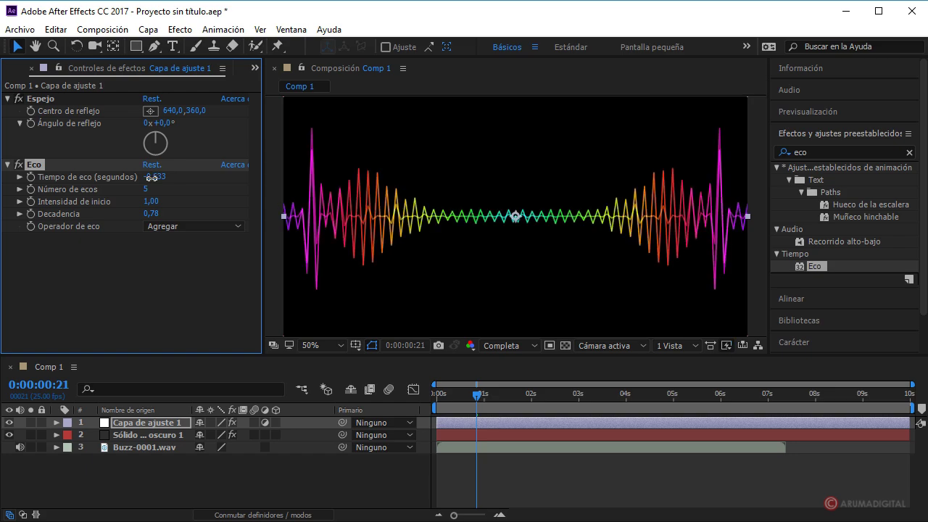
mouse_move(151, 179)
mouse_down()
mouse_move(165, 176)
mouse_move(155, 176)
mouse_up()
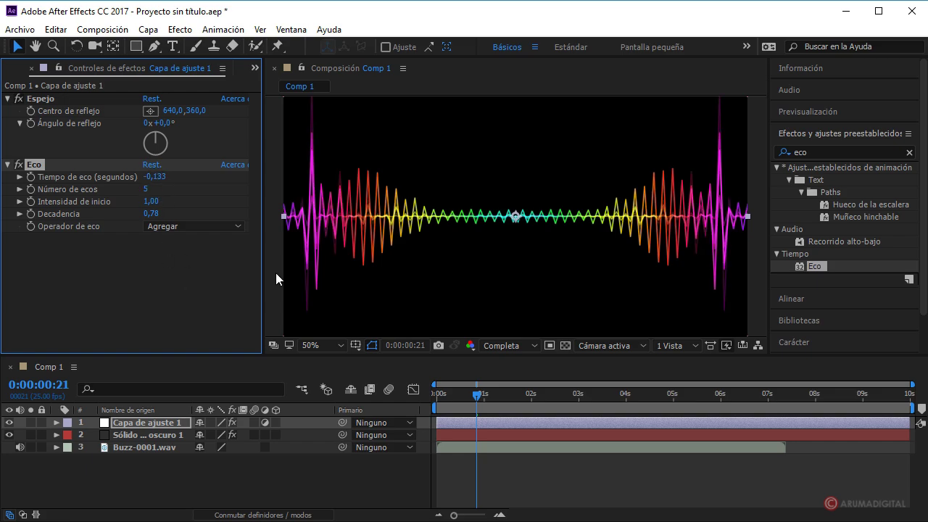
double_click(805, 153)
text(c)
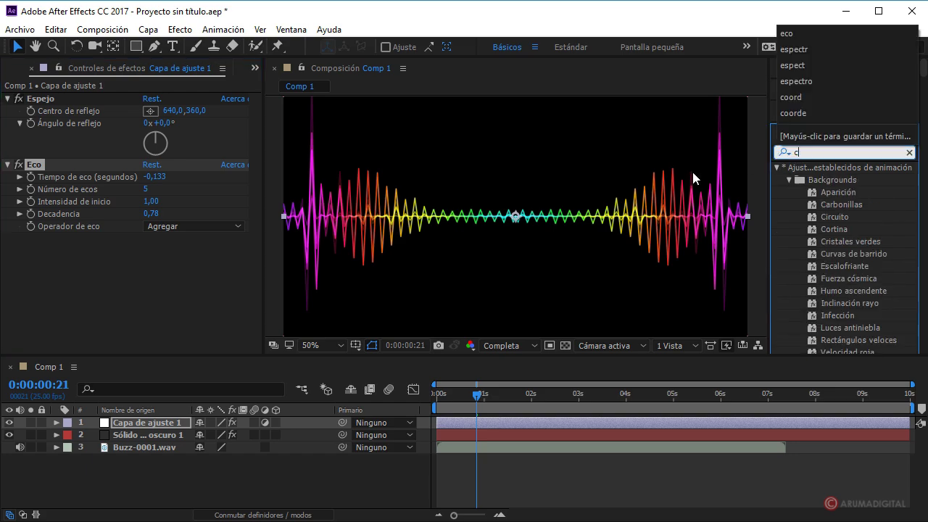
text(oordena)
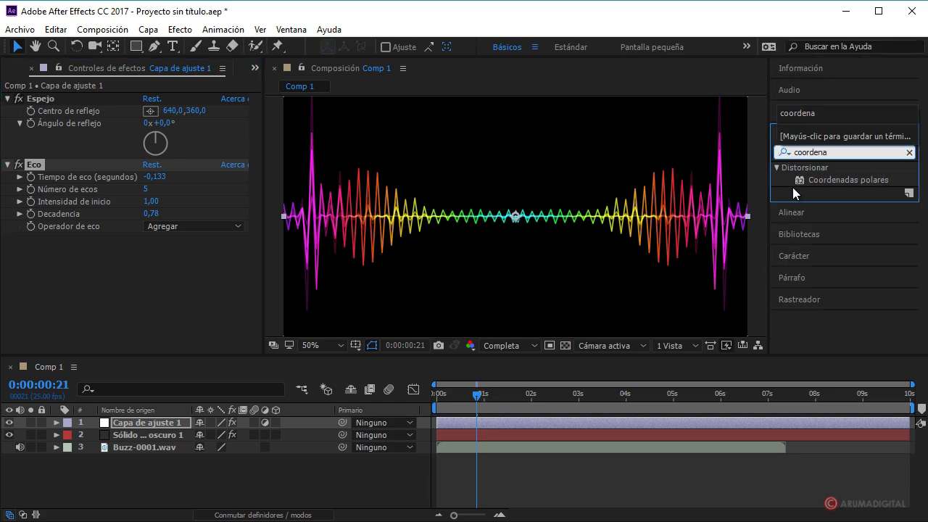
Apply Coordenadas polares at 100% interpolation, Rect a polar, and preview the ring later.
drag(827, 180, 147, 426)
drag(152, 250, 256, 247)
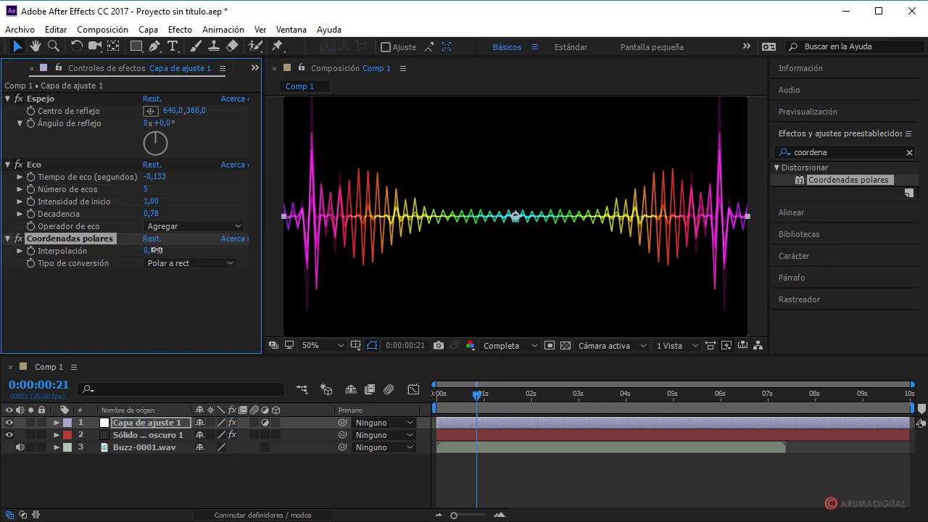
click(177, 264)
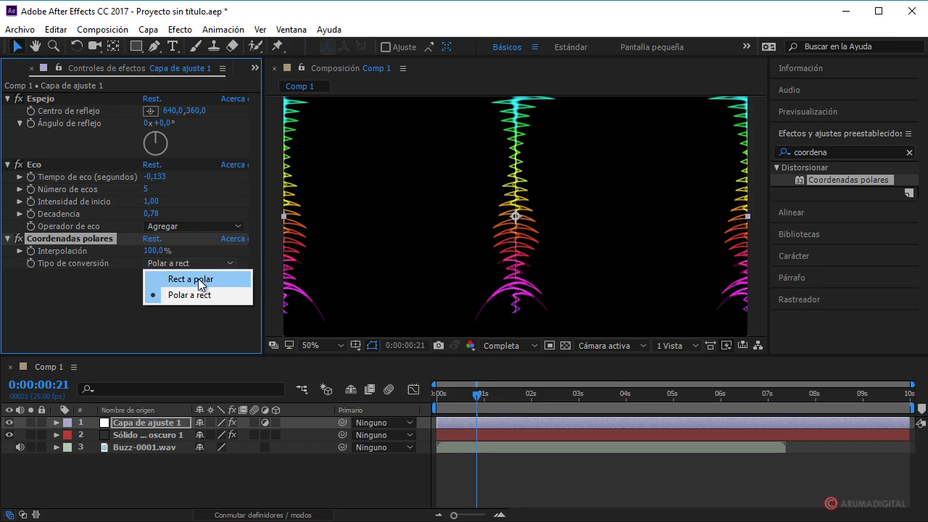
click(203, 284)
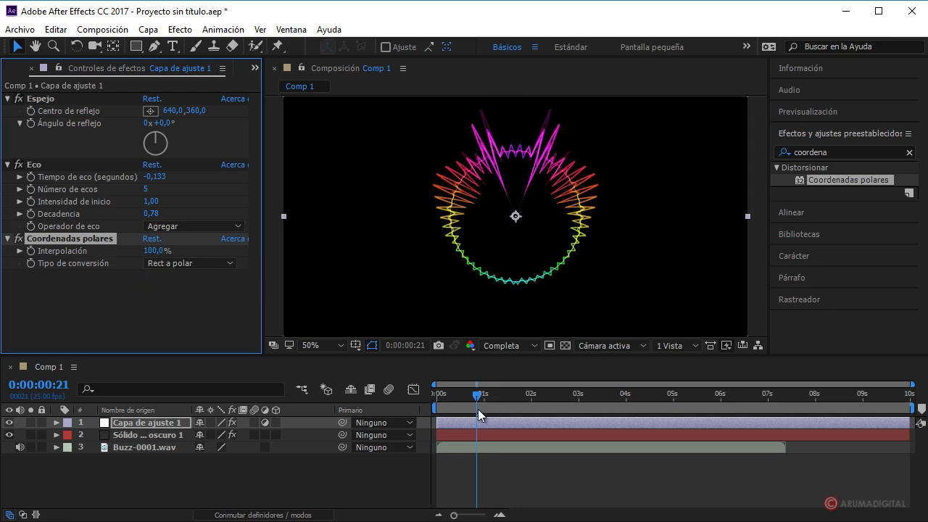
drag(480, 398, 535, 396)
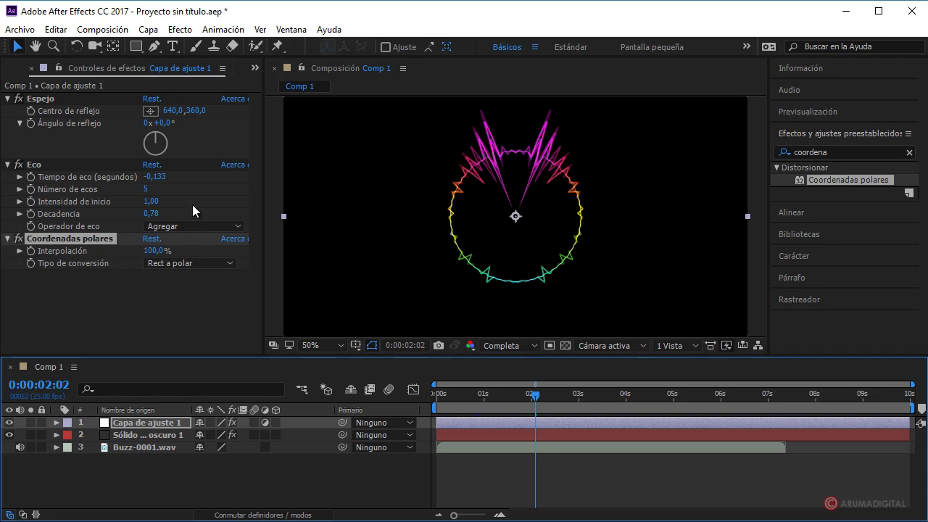
Duplicate Comp 1 as Comp 2 with Ctrl+D, open it, and select its solid layer.
click(258, 66)
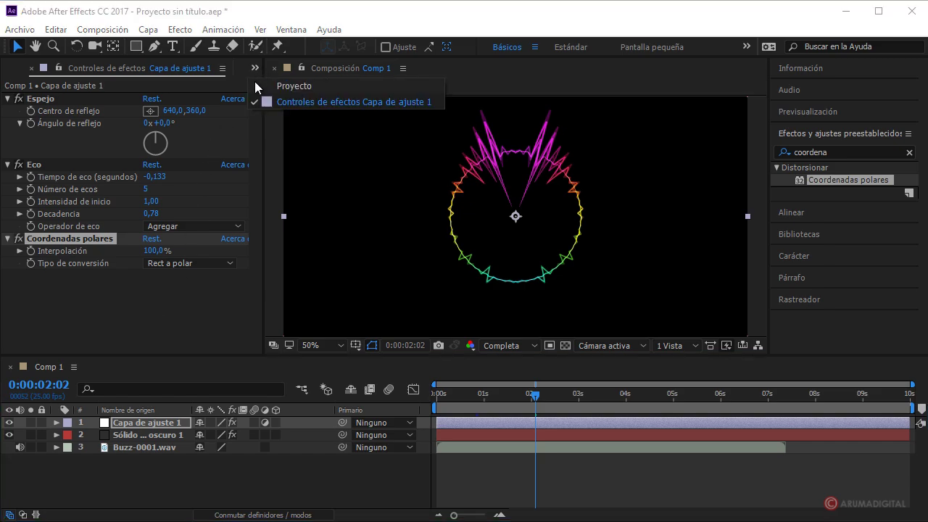
click(293, 86)
click(46, 212)
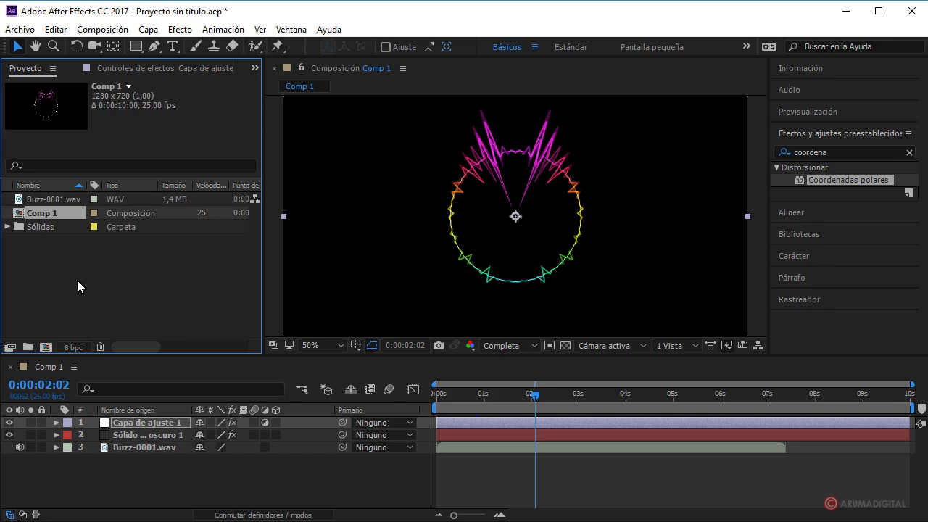
key(ctrl+d)
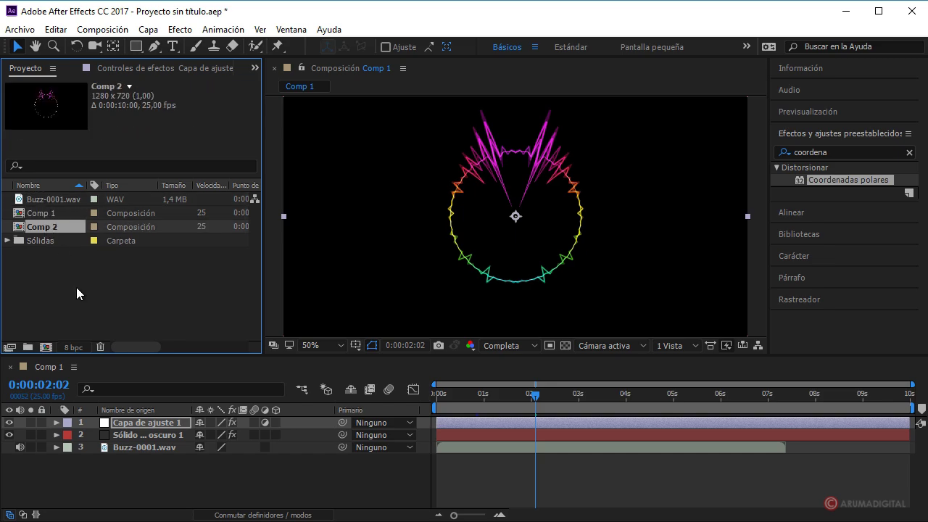
double_click(52, 227)
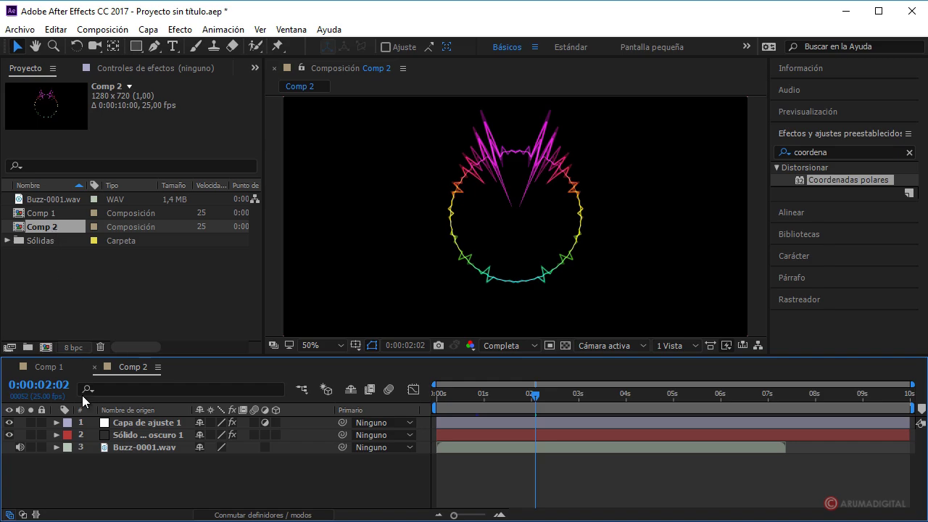
click(122, 435)
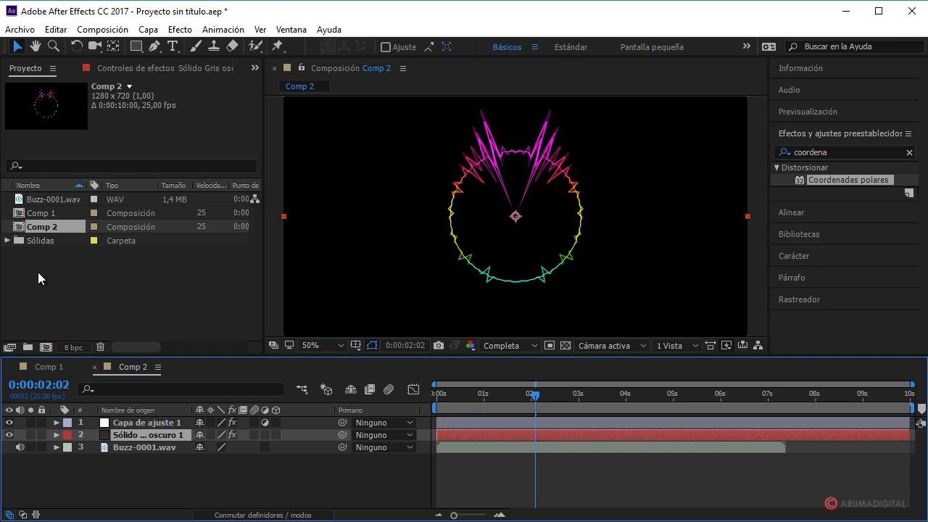
Set the Comp 2 spectrum's Grosor to 29,30 and Suavizado to 100%.
click(161, 73)
scroll(104, 280, down, 2)
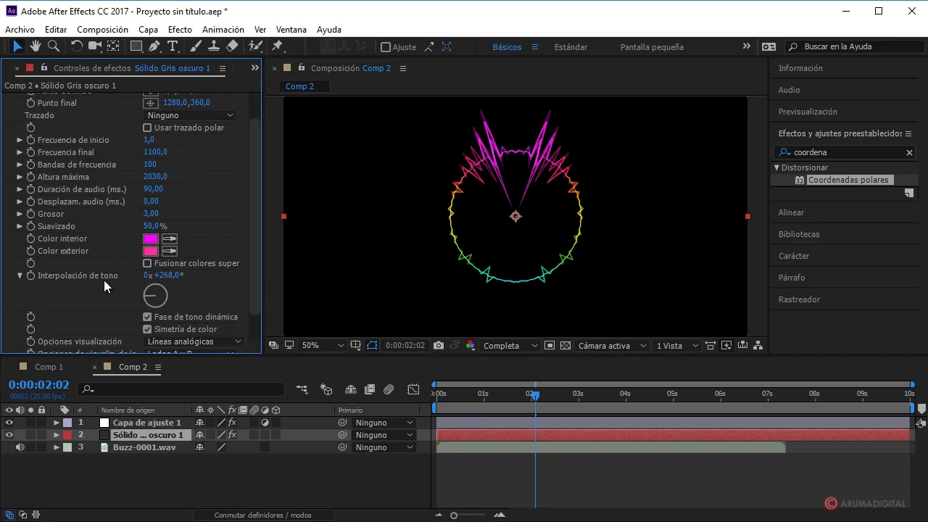
scroll(103, 280, down, 2)
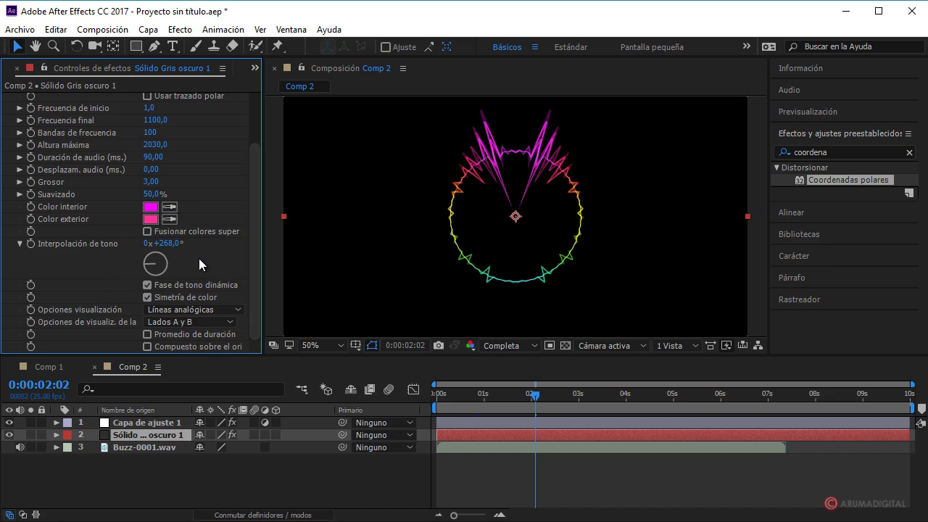
drag(150, 181, 319, 180)
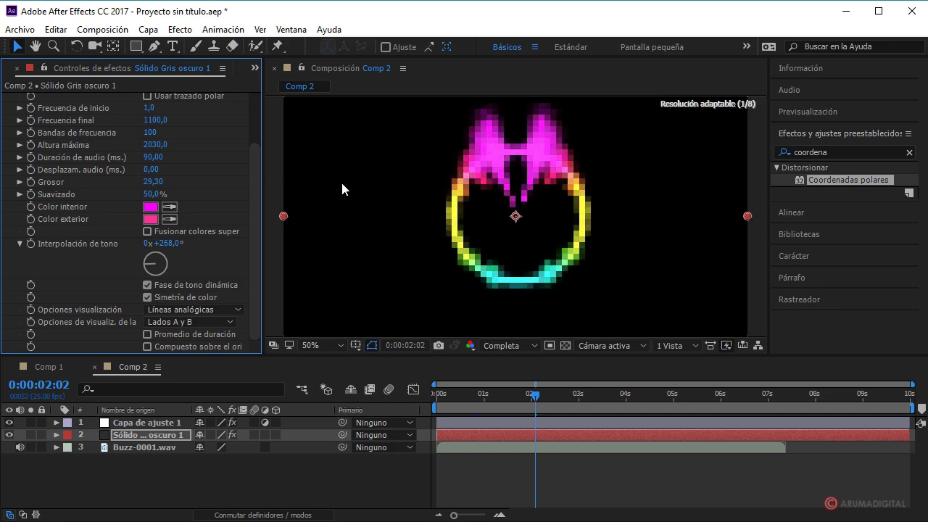
click(162, 181)
scroll(194, 191, up, 3)
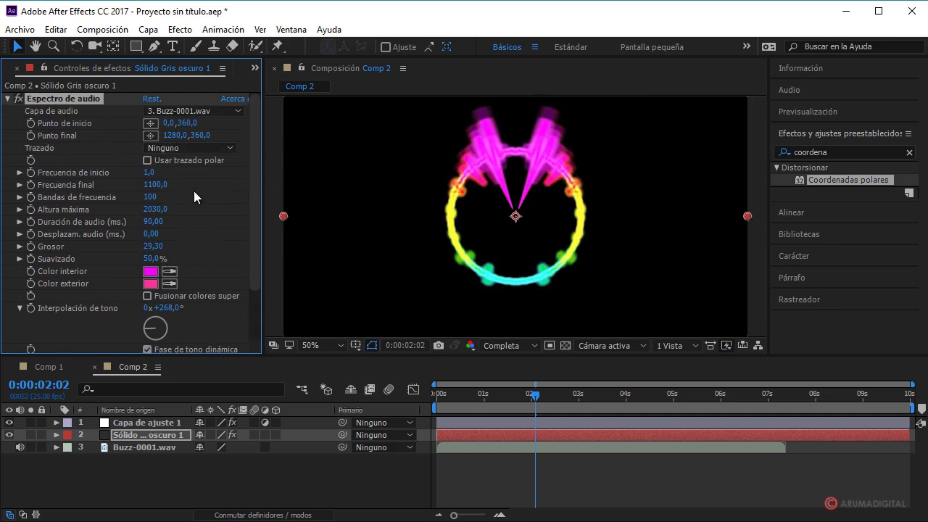
drag(256, 213, 253, 267)
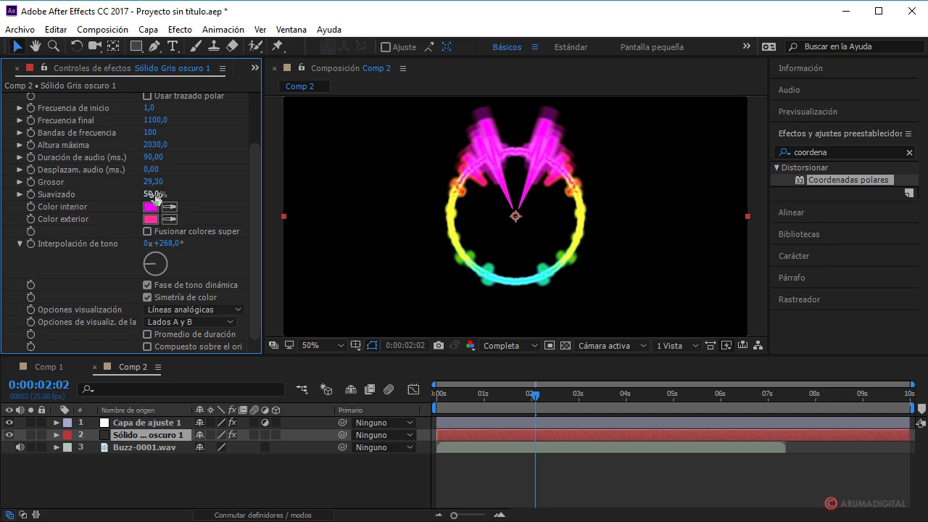
drag(151, 194, 206, 193)
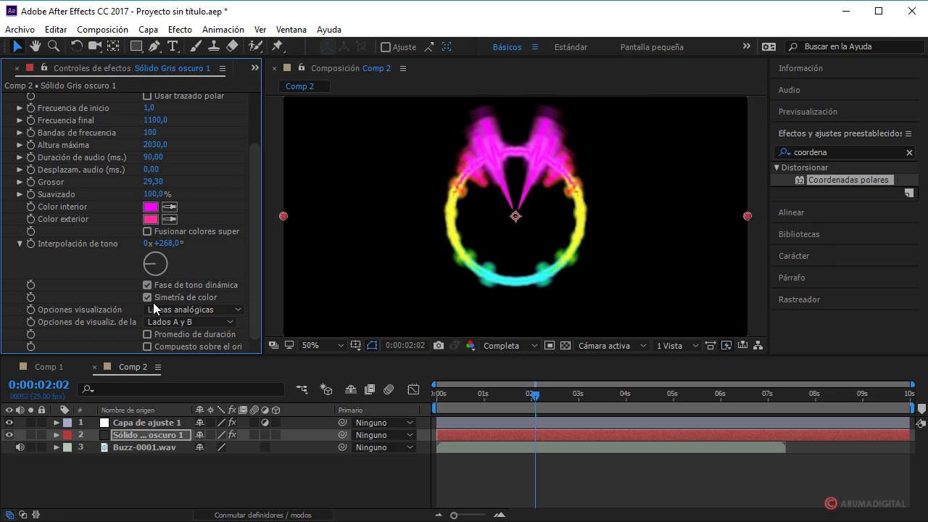
scroll(118, 302, up, 3)
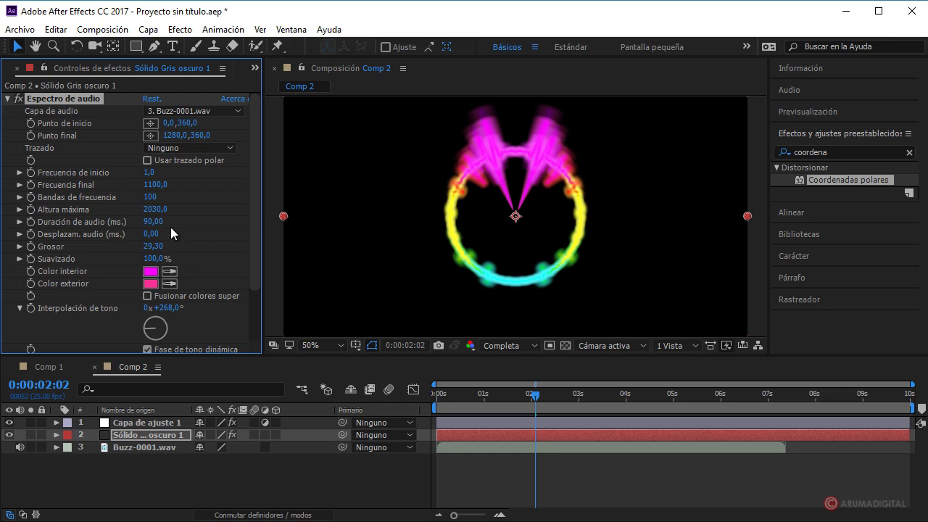
Create a new composition named Final.
click(103, 29)
click(201, 44)
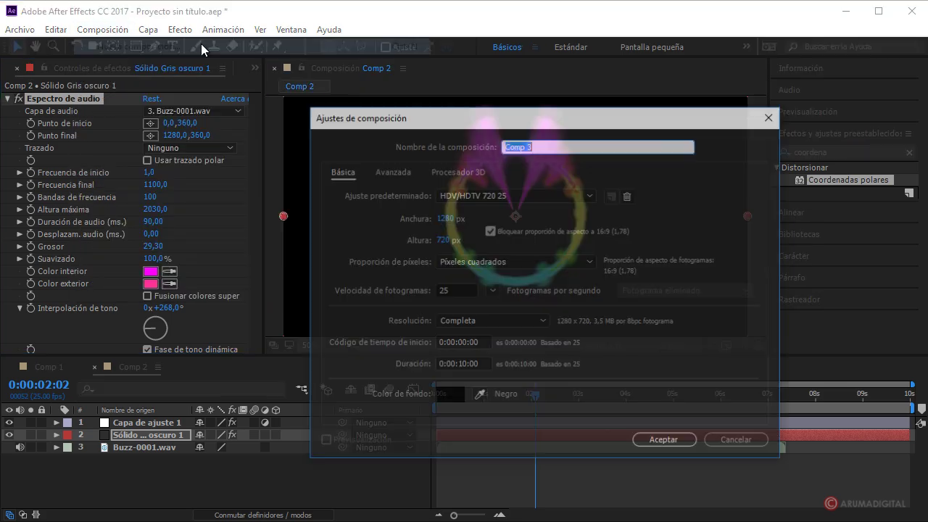
text(Fin)
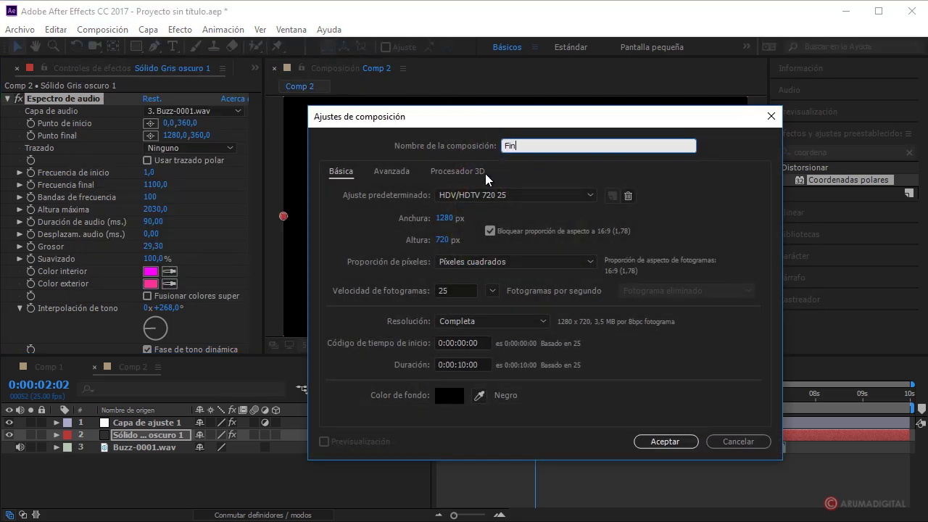
text(al)
click(665, 443)
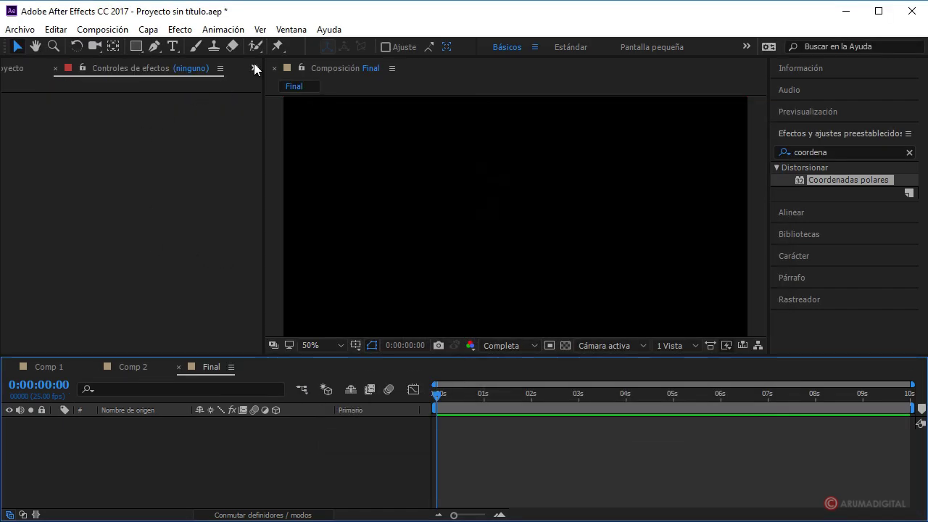
Add Comp 2 to the Final timeline as a layer from the Project panel.
click(253, 65)
click(275, 86)
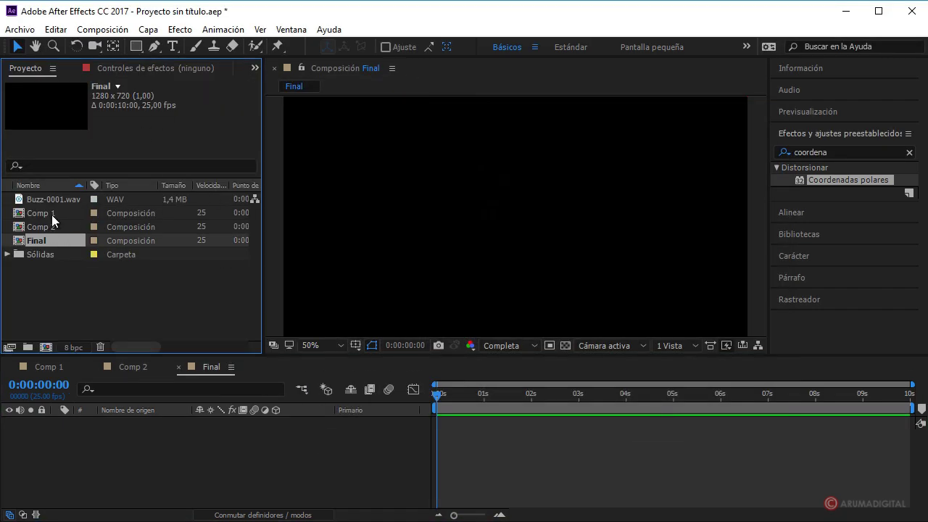
drag(50, 222, 45, 240)
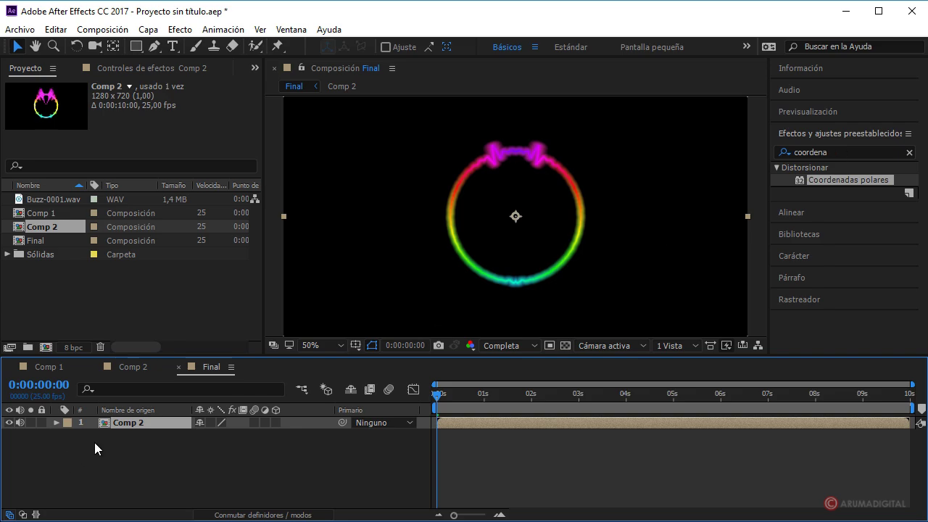
Scale the Comp 2 ring layer in Final to 177%, zooming out to see the whole ring.
key(s)
drag(218, 435, 376, 269)
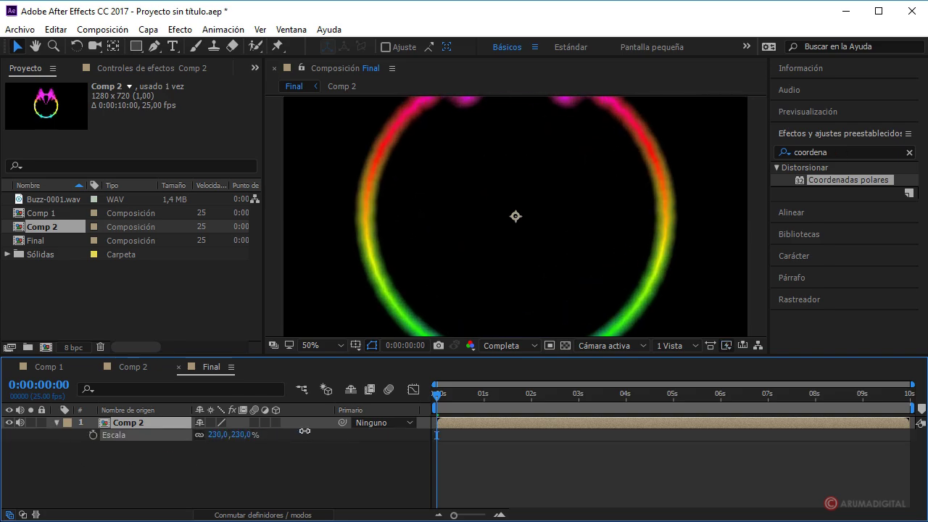
key(comma)
key(comma)
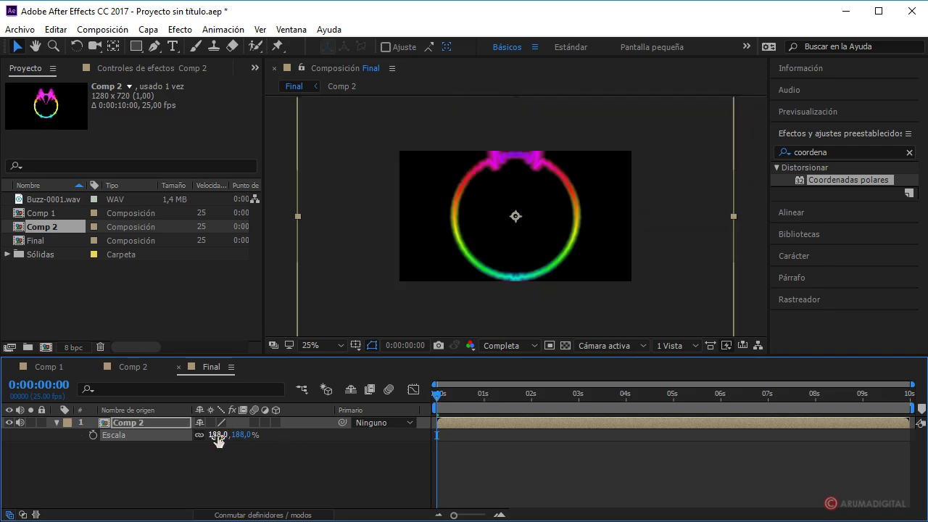
drag(215, 435, 208, 436)
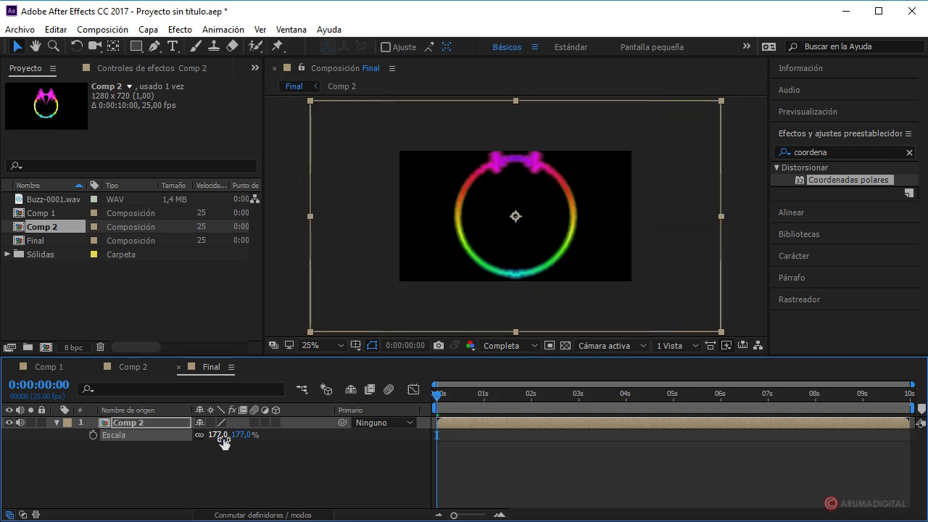
click(142, 427)
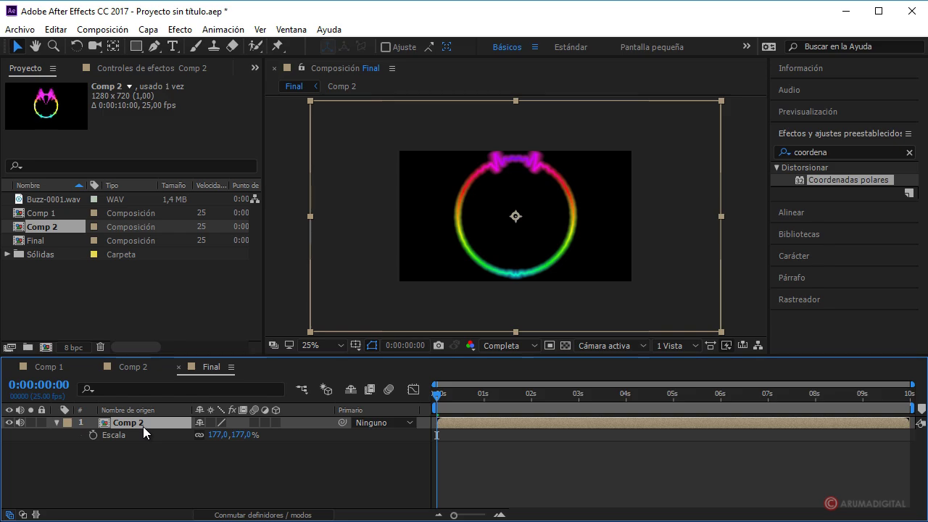
Rotate the Comp 2 ring layer to +89°.
key(r)
drag(215, 436, 284, 439)
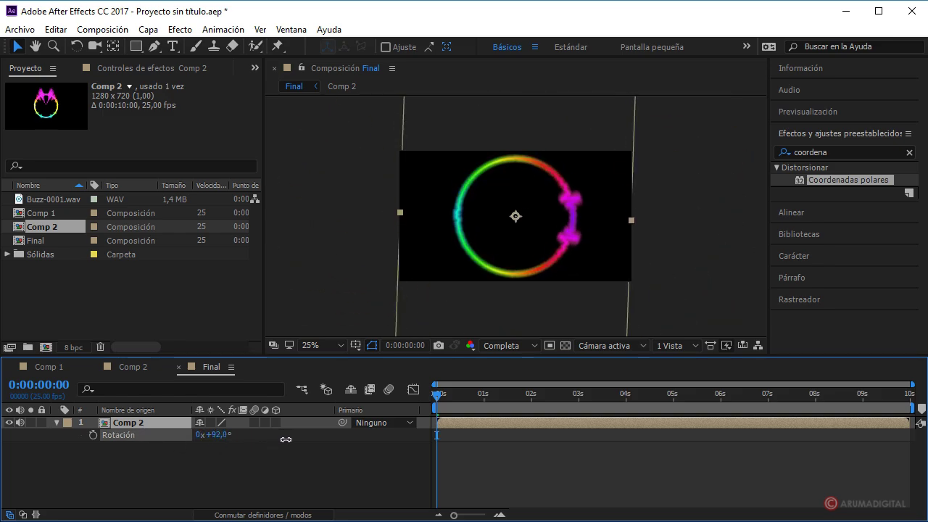
click(153, 423)
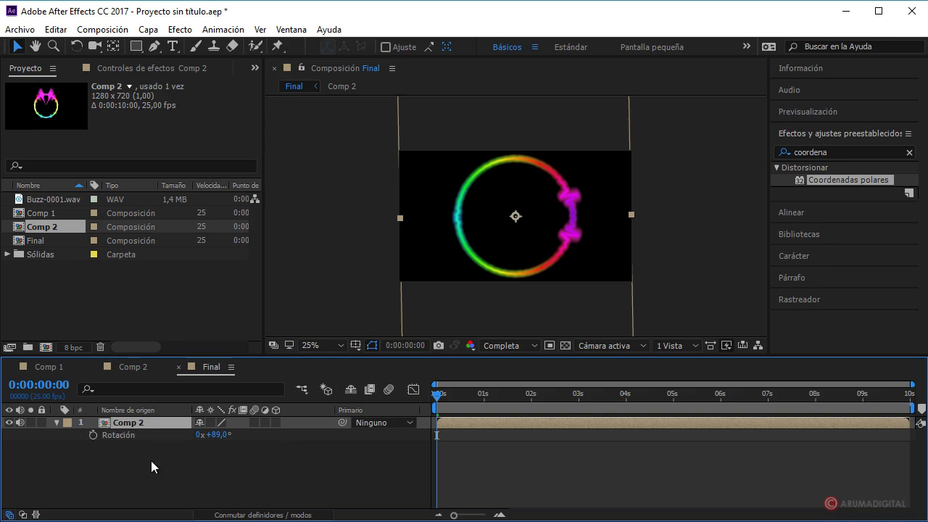
Duplicate the rotated ring layer and rotate the copy to -93°.
key(ctrl+d)
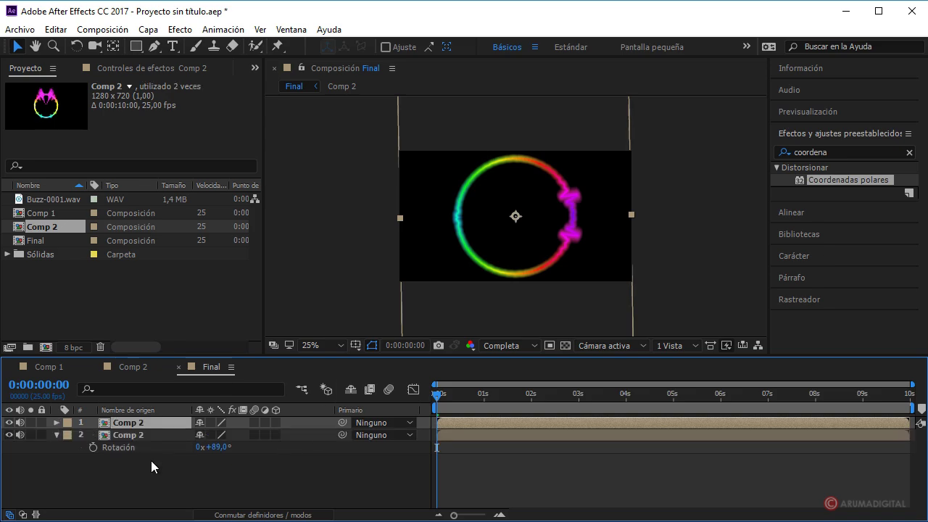
key(r)
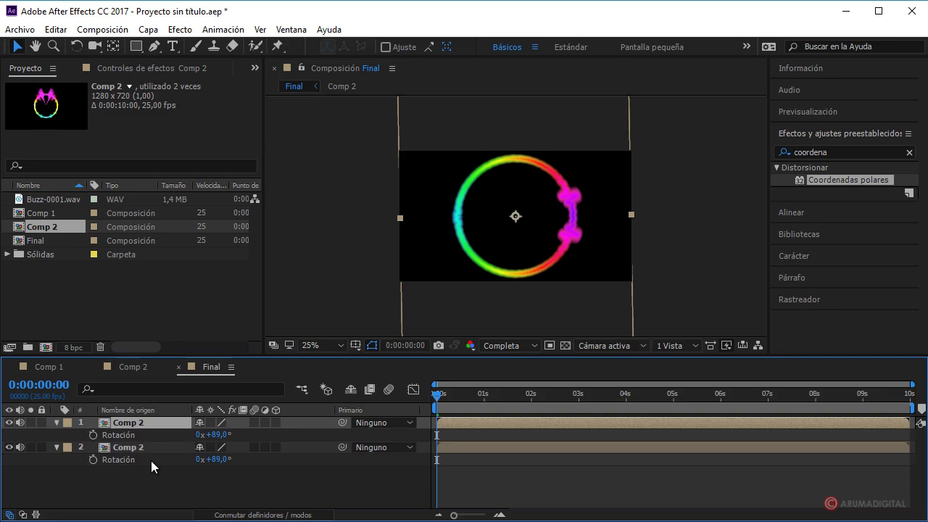
drag(223, 436, 92, 436)
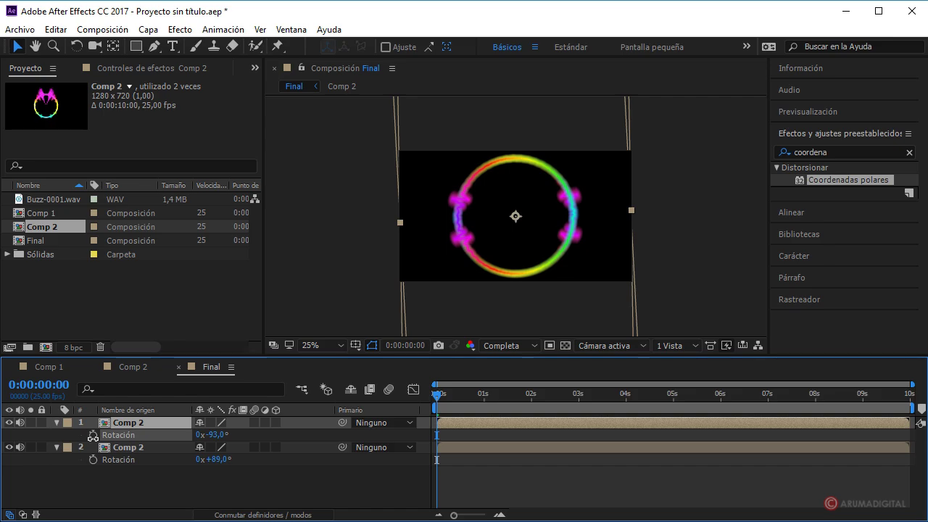
drag(92, 436, 92, 436)
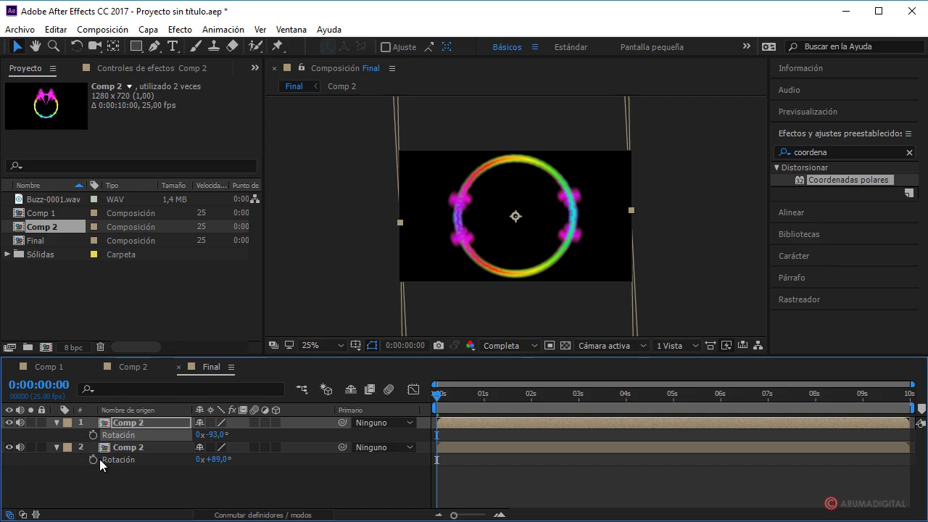
Duplicate the top copy again, scaling it to 289% and rotating it to -58°.
click(127, 422)
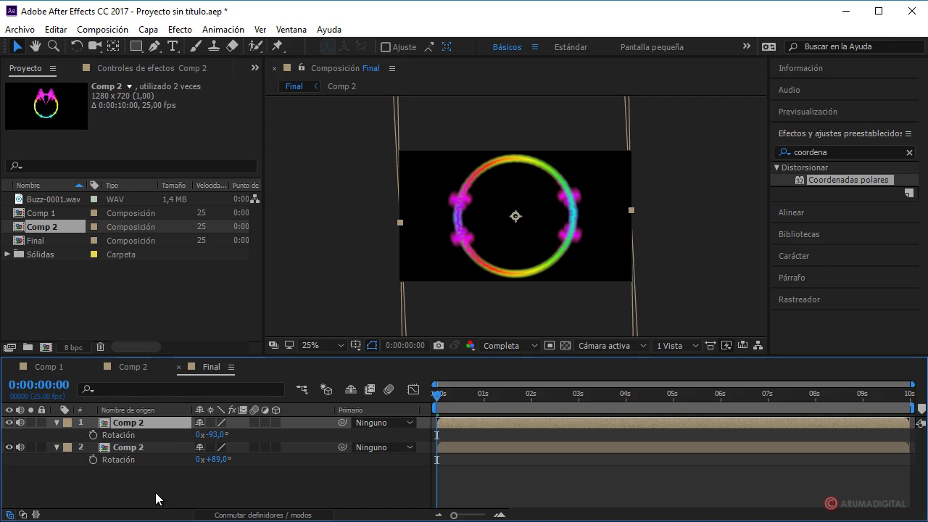
key(ctrl+d)
key(s)
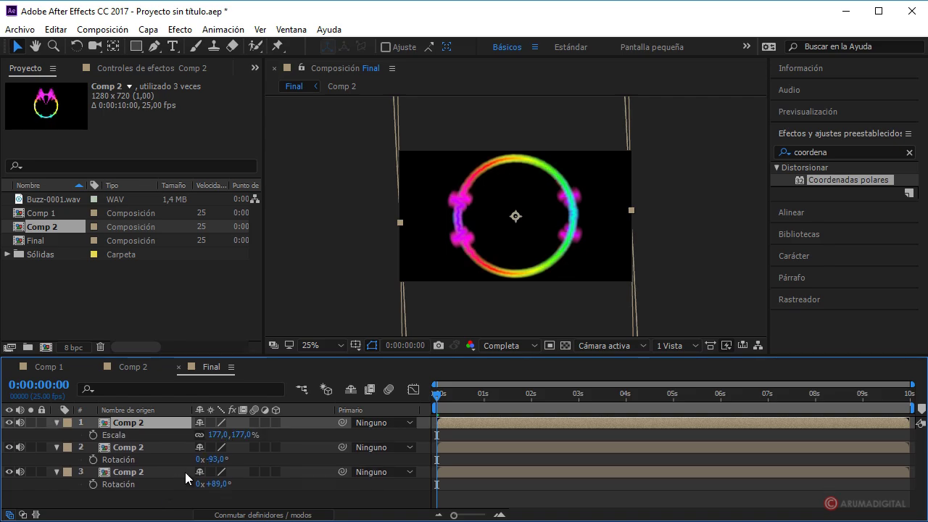
mouse_move(216, 435)
mouse_down()
mouse_move(298, 435)
mouse_move(288, 440)
mouse_up()
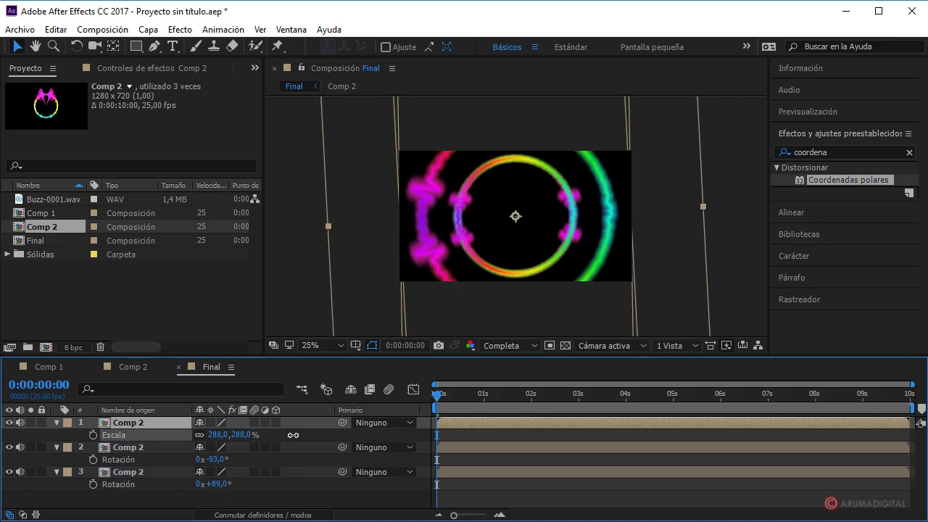
click(137, 423)
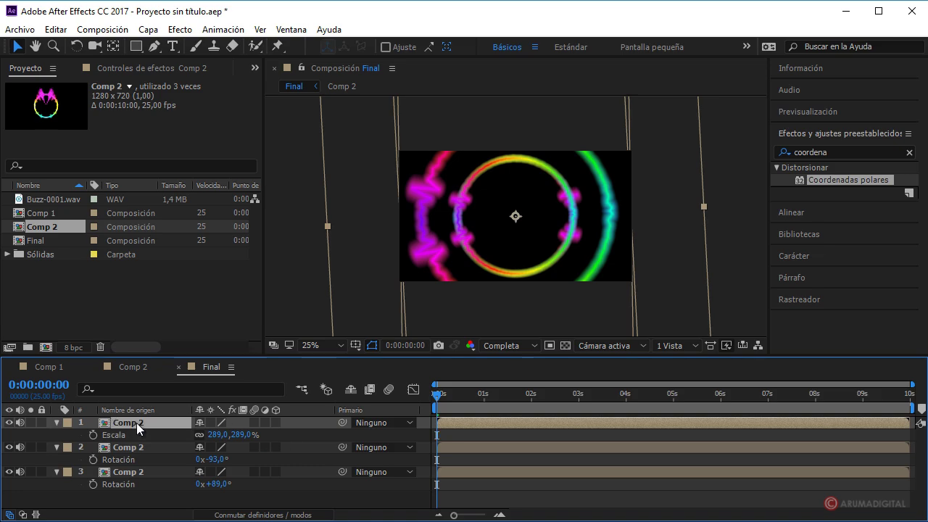
key(r)
drag(216, 435, 241, 435)
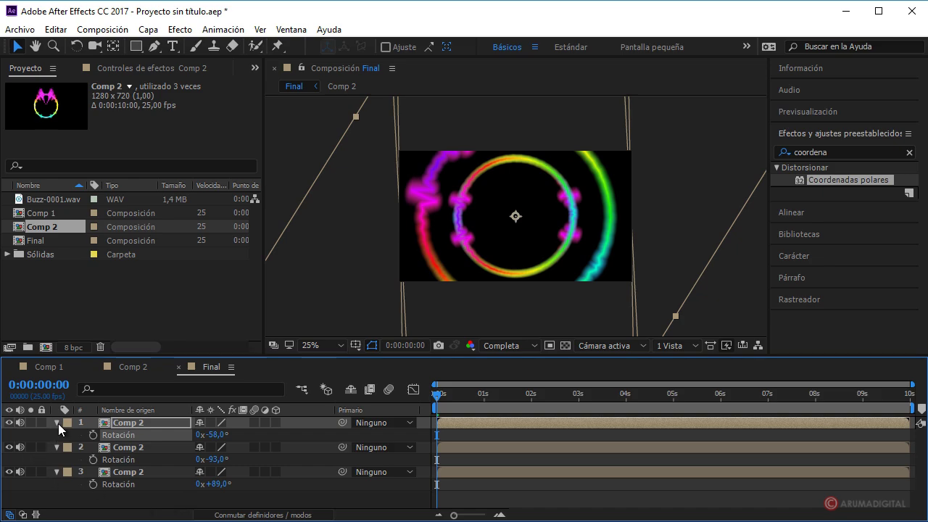
Add a new adjustment layer to Final and collapse the three Comp 2 layers.
click(147, 33)
mouse_move(160, 48)
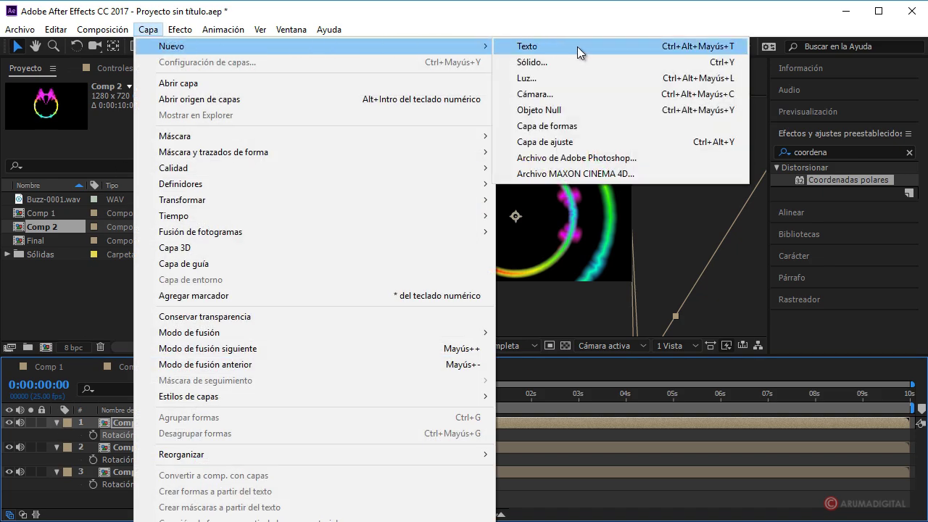
click(550, 141)
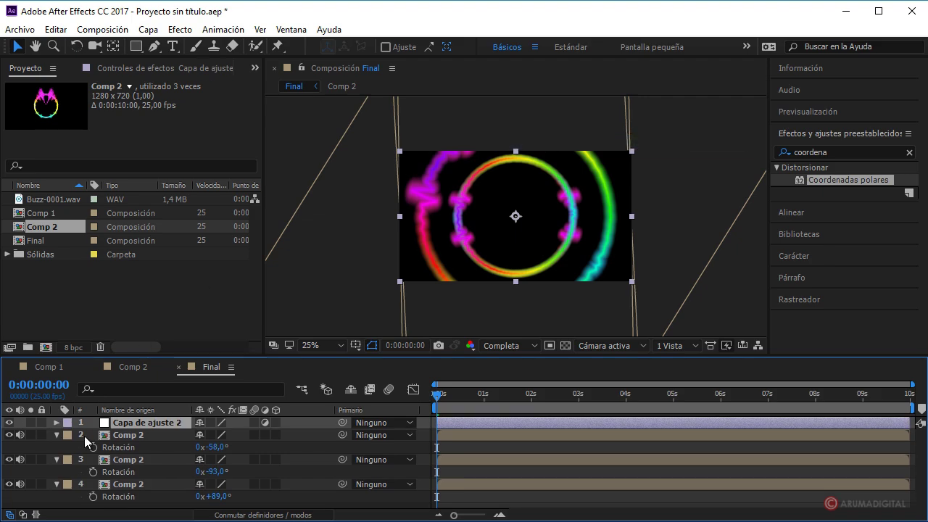
click(57, 435)
click(56, 447)
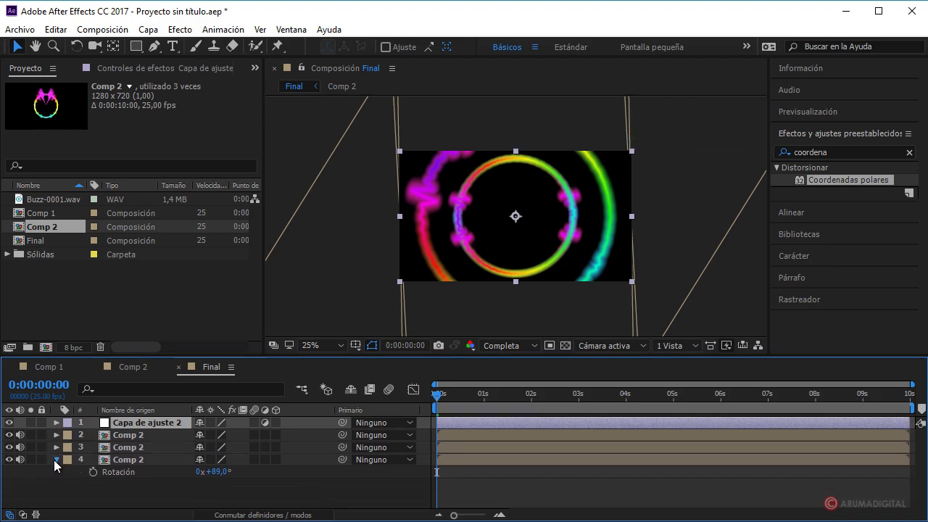
click(56, 460)
Apply Desenfoque rápido to the adjustment layer with Difuminación 231.
click(835, 151)
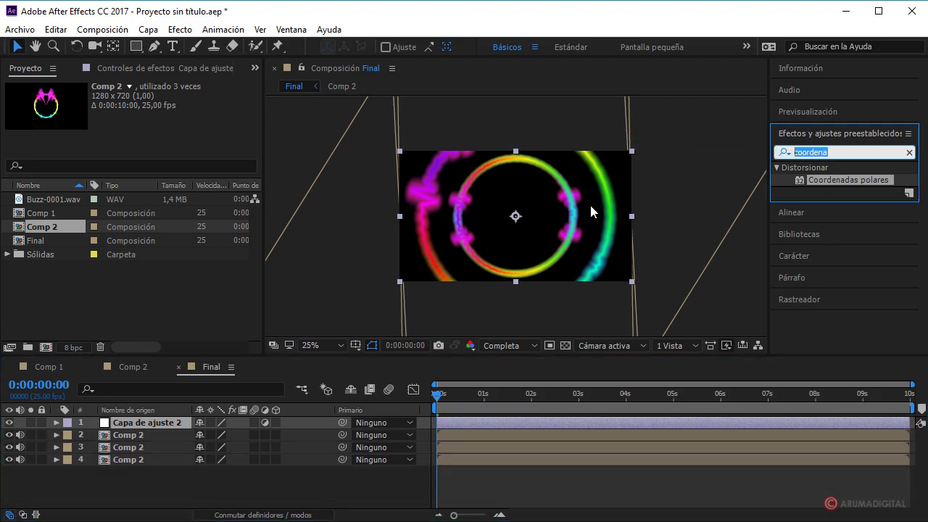
text(desenfo)
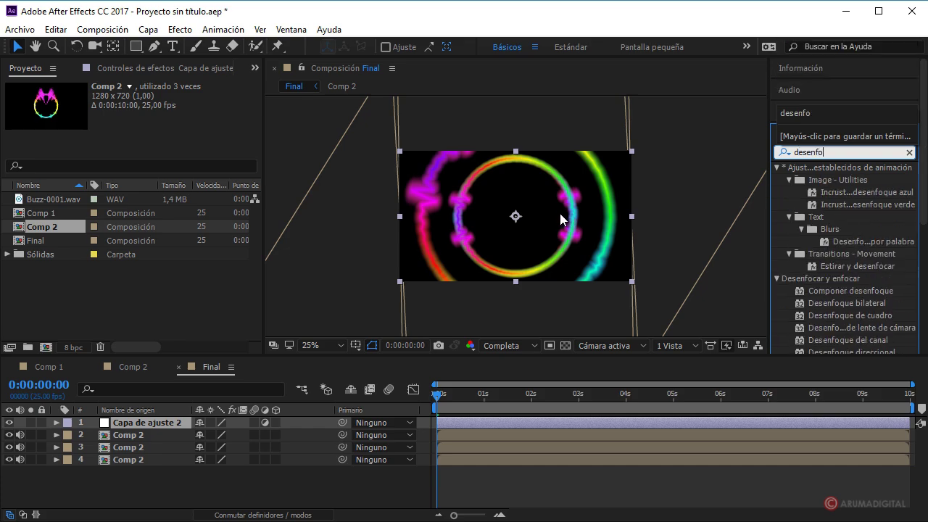
scroll(827, 279, down, 3)
scroll(830, 278, down, 3)
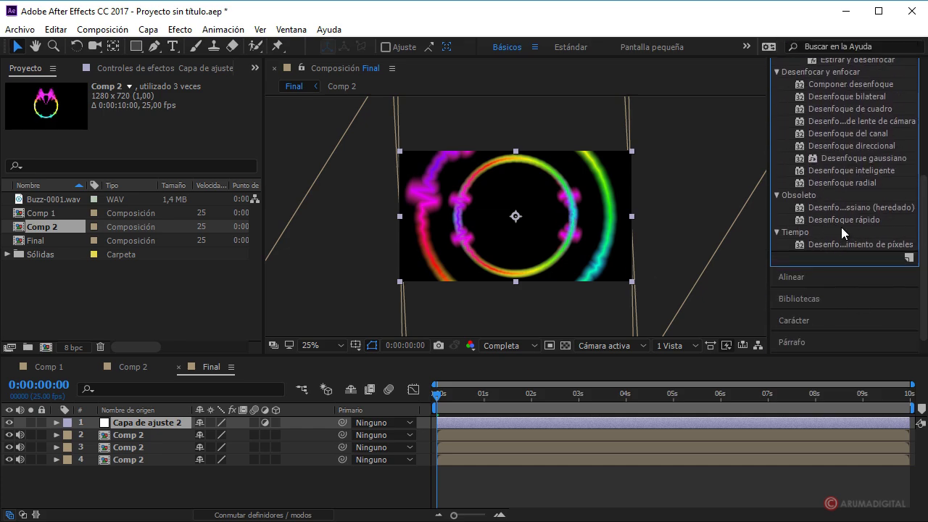
drag(848, 219, 165, 422)
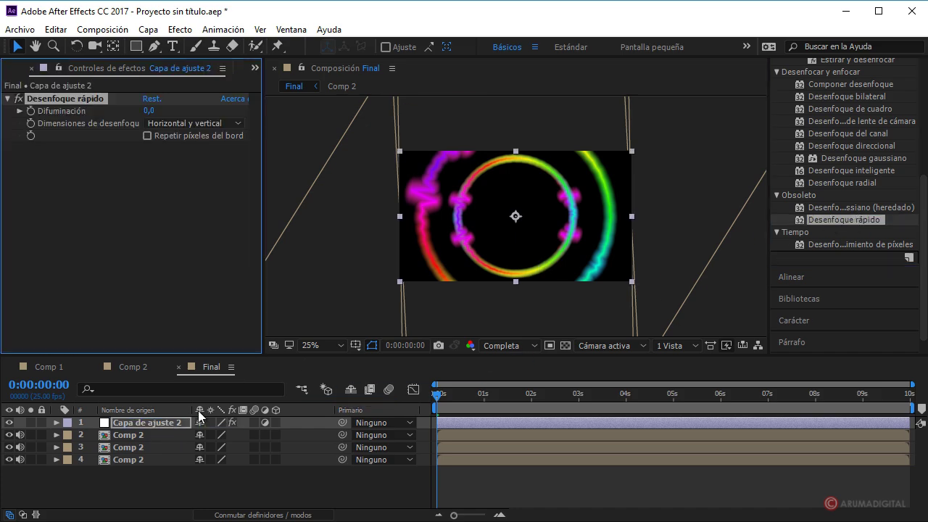
drag(152, 111, 281, 108)
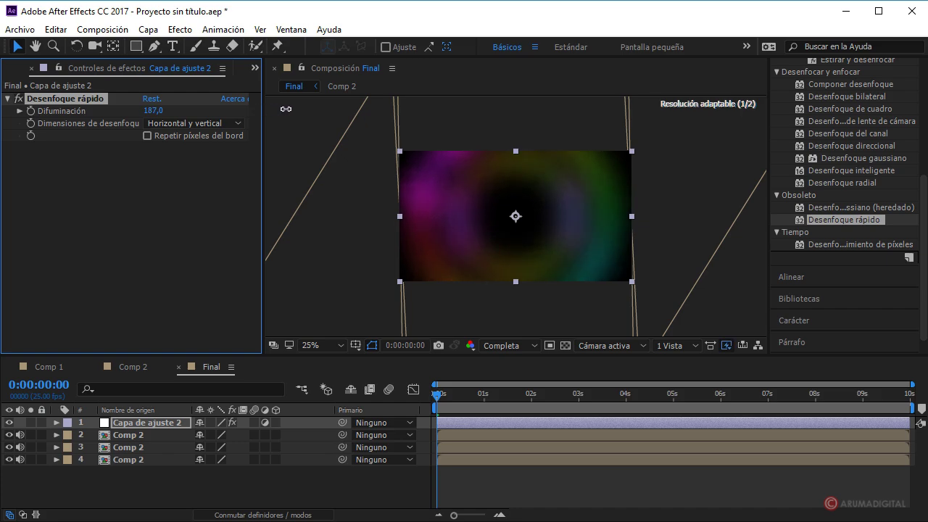
drag(166, 112, 193, 111)
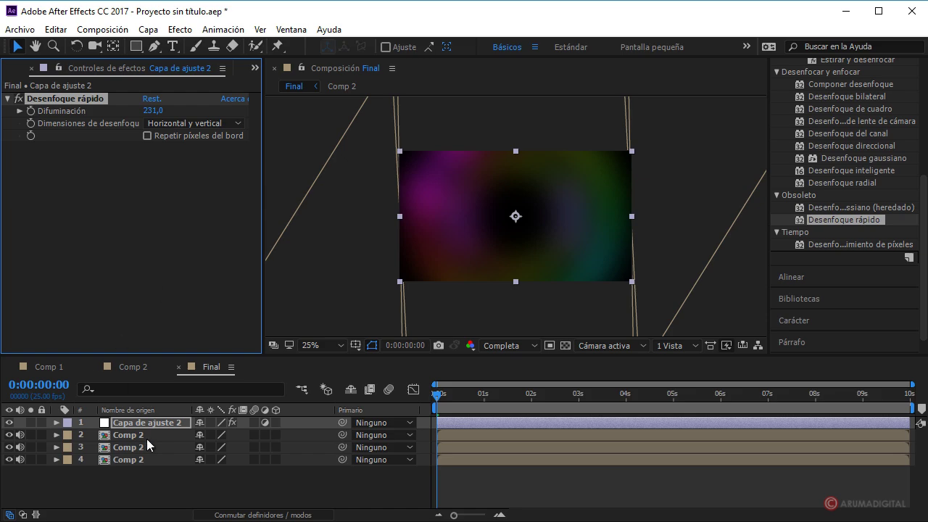
Scale the third Comp 2 layer to 115% and lower the adjustment layer's blur to 154.
click(130, 447)
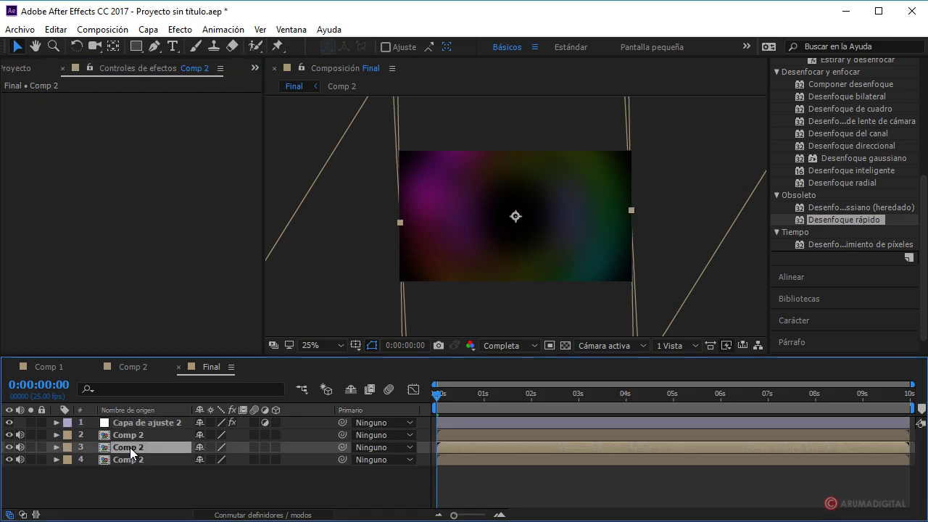
key(s)
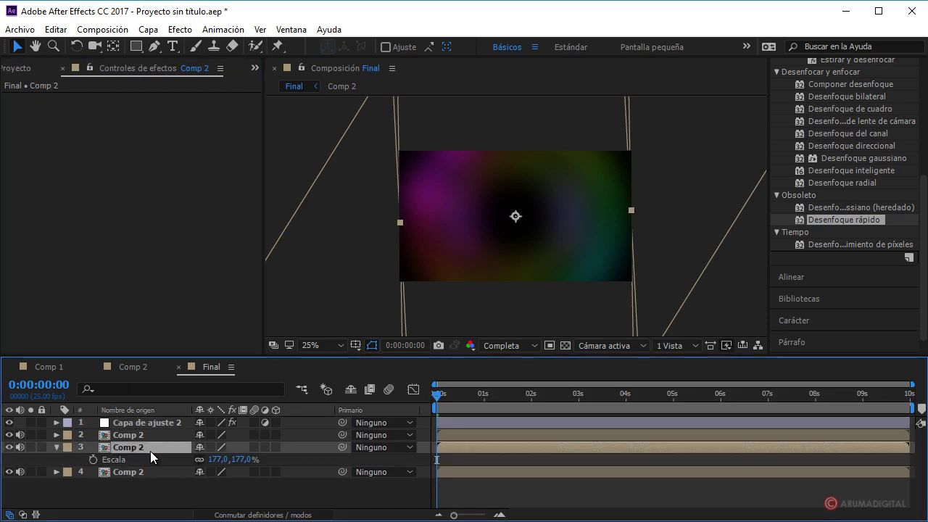
drag(218, 460, 190, 459)
key(period)
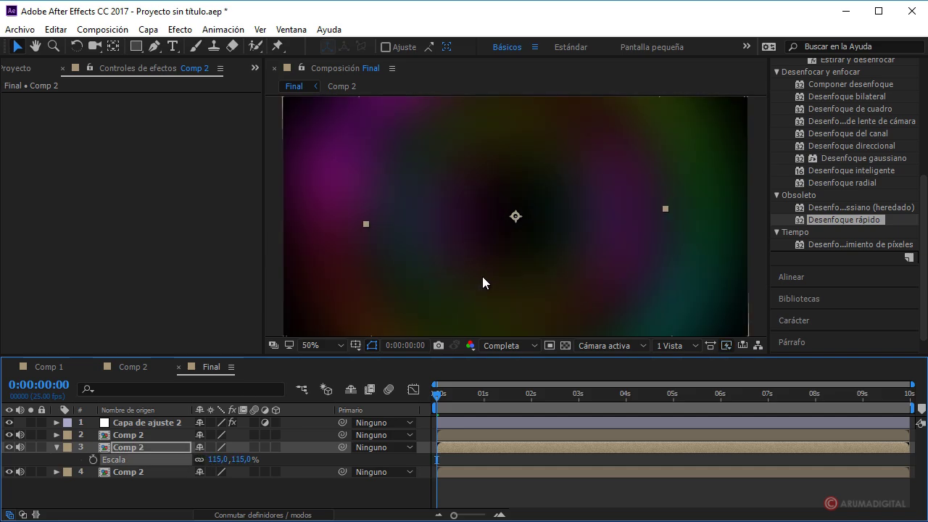
key(comma)
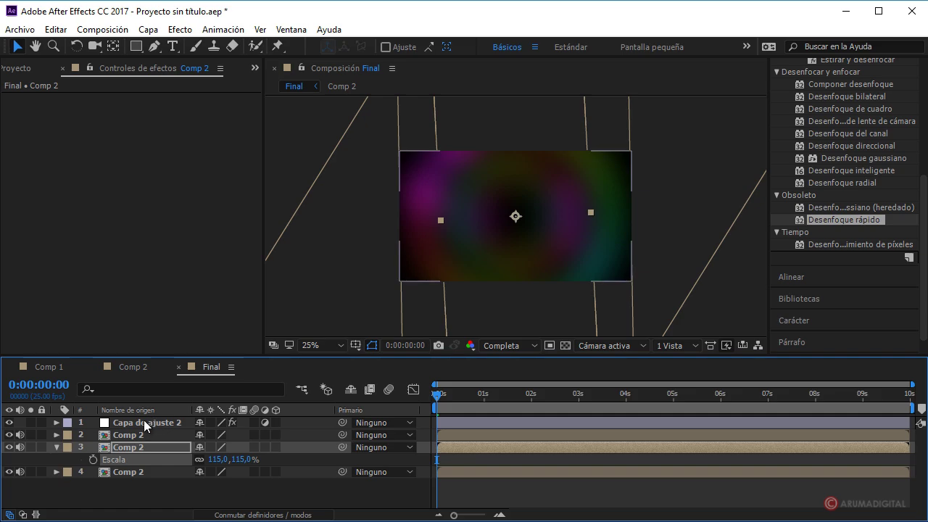
click(144, 421)
drag(152, 110, 100, 110)
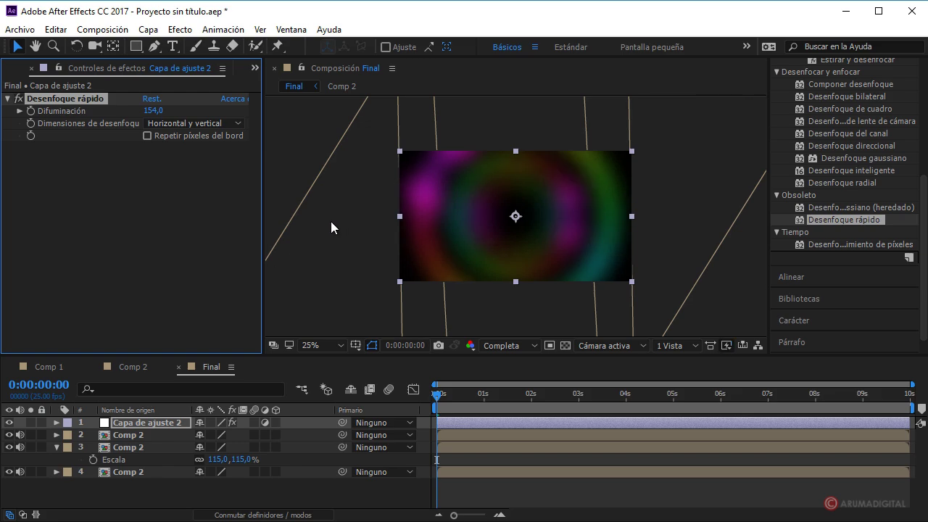
Add Comp 1 from the Project panel as the top layer of the Final comp.
click(254, 67)
click(286, 83)
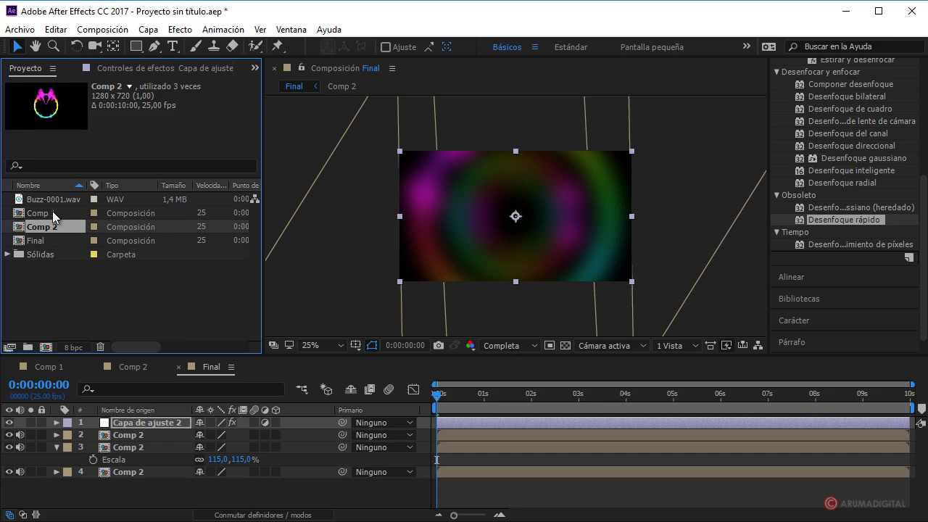
drag(54, 213, 45, 237)
scroll(528, 233, up, 2)
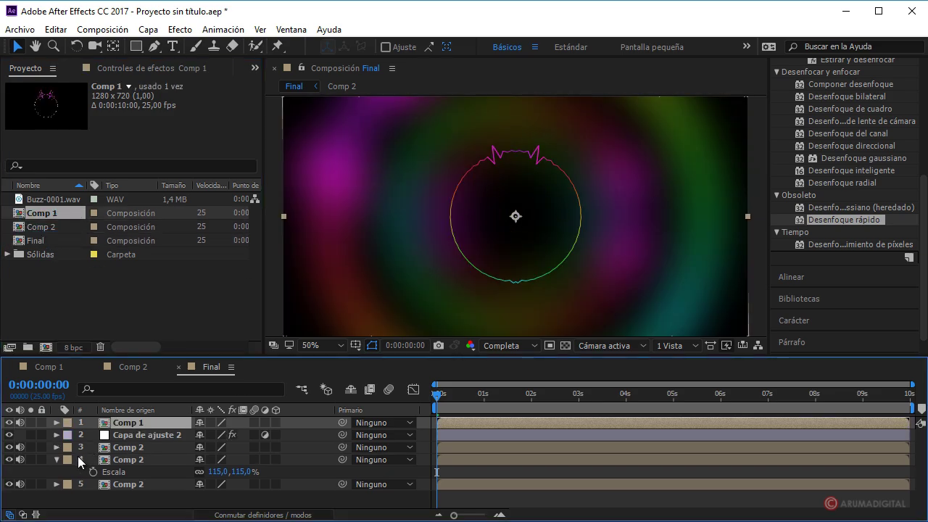
click(57, 459)
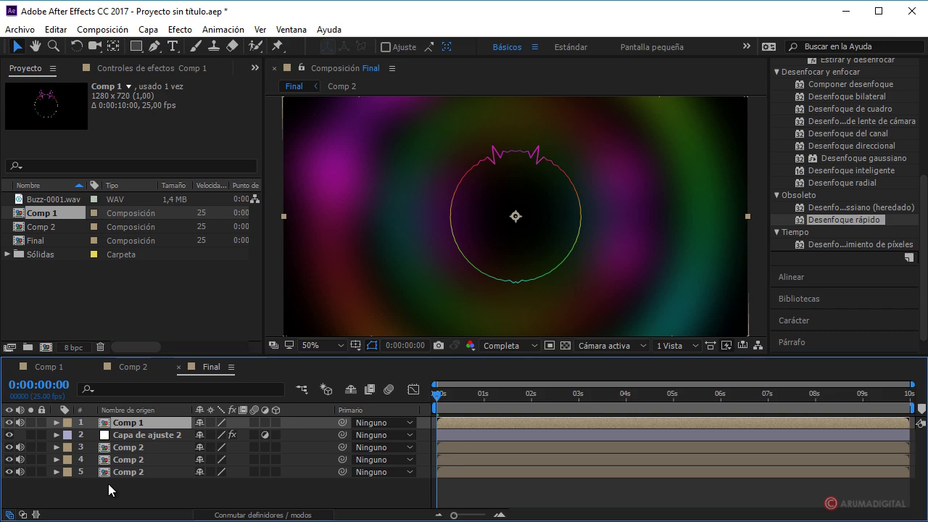
Add a new adjustment layer, Capa de ajuste 3, to the top of Final.
click(148, 32)
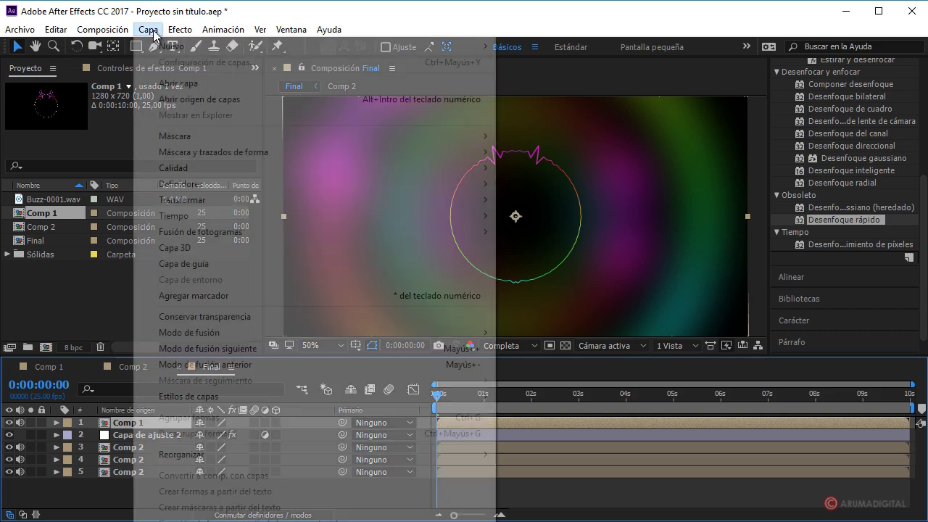
mouse_move(174, 48)
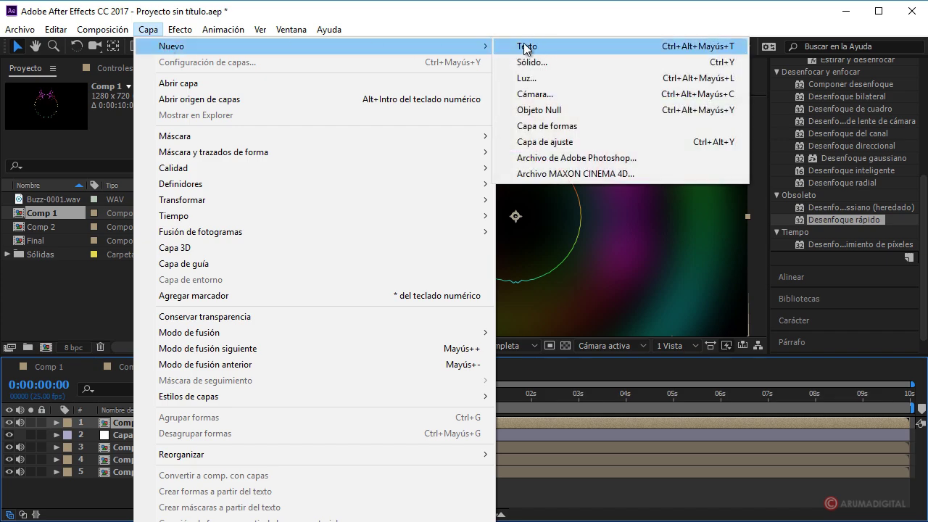
click(549, 142)
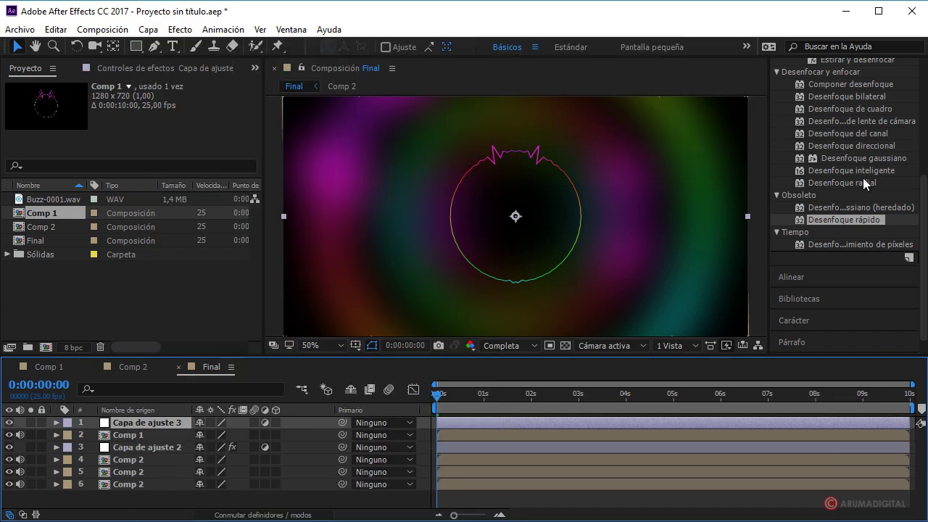
Search 'respla' and apply the Resplandor effect to the new adjustment layer.
scroll(845, 210, up, 1)
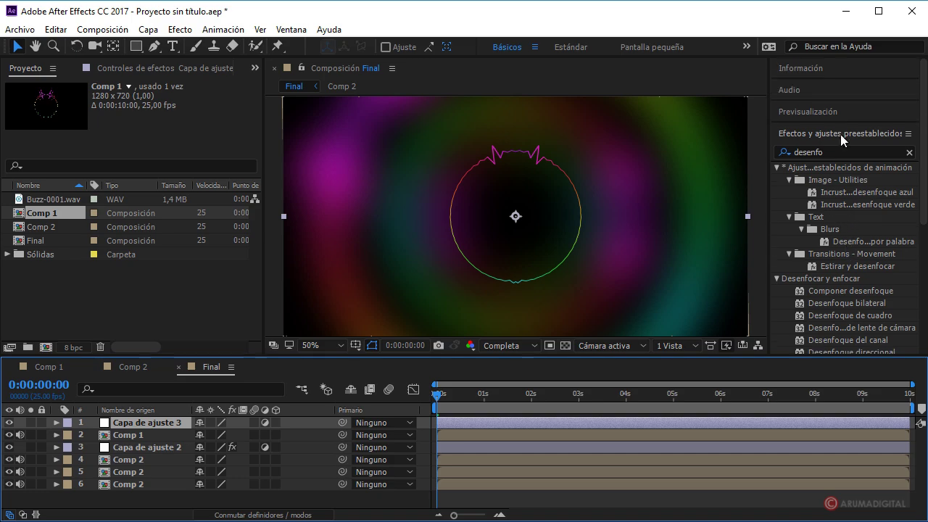
double_click(810, 153)
text(re)
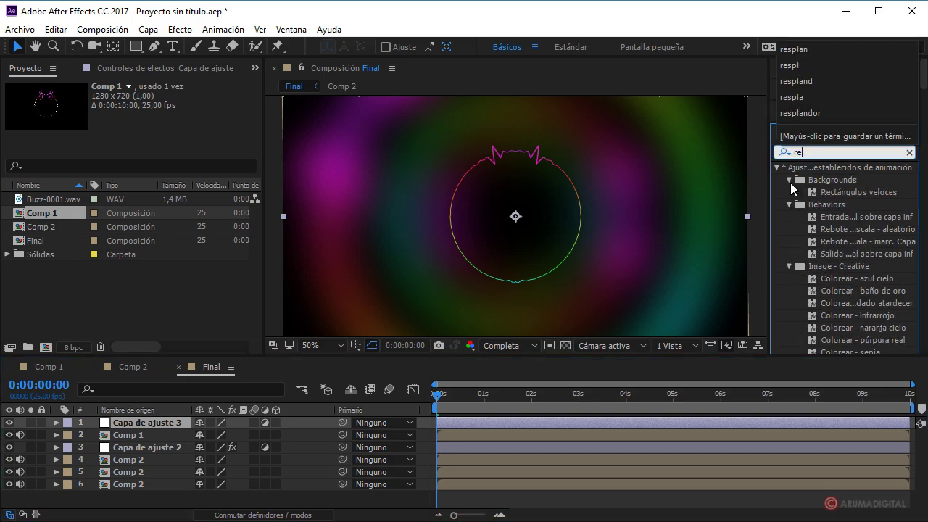
text(spla)
drag(840, 218, 164, 421)
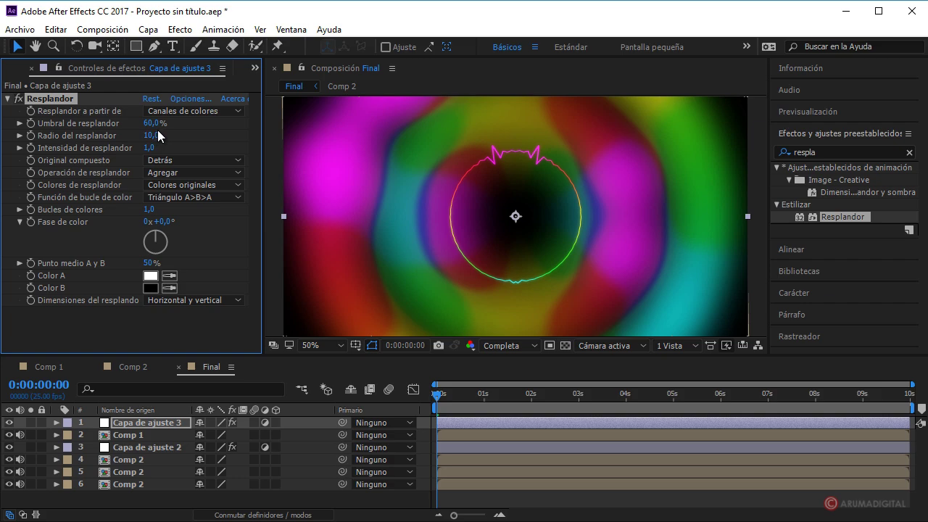
Set the Resplandor glow to 100% threshold, 597 radius and 0,1 intensity.
mouse_move(152, 123)
mouse_down()
mouse_move(109, 125)
mouse_move(322, 137)
mouse_up()
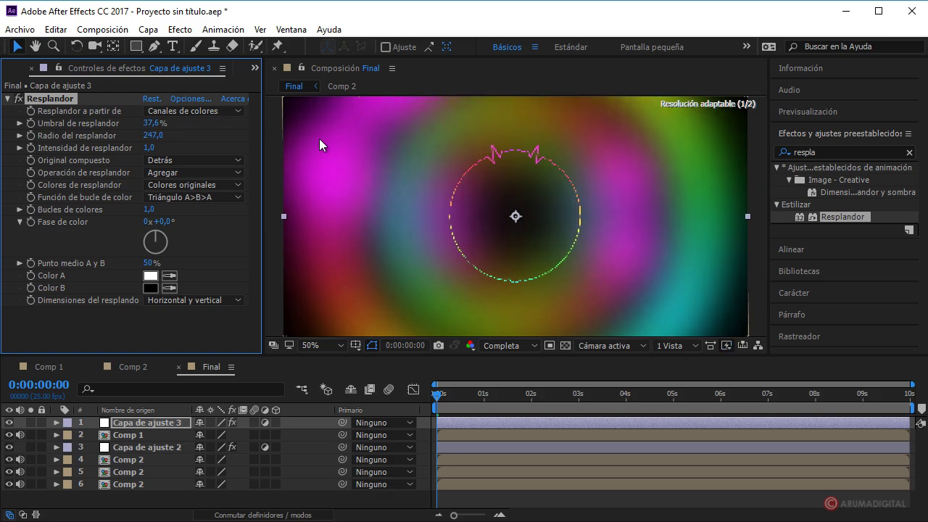
drag(150, 147, 6, 151)
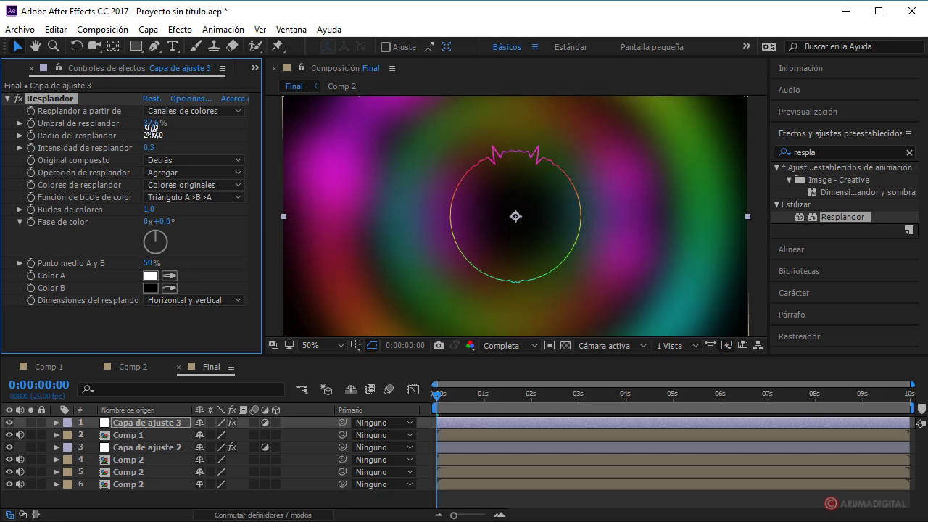
mouse_move(151, 125)
mouse_down()
mouse_move(327, 120)
mouse_move(312, 120)
mouse_up()
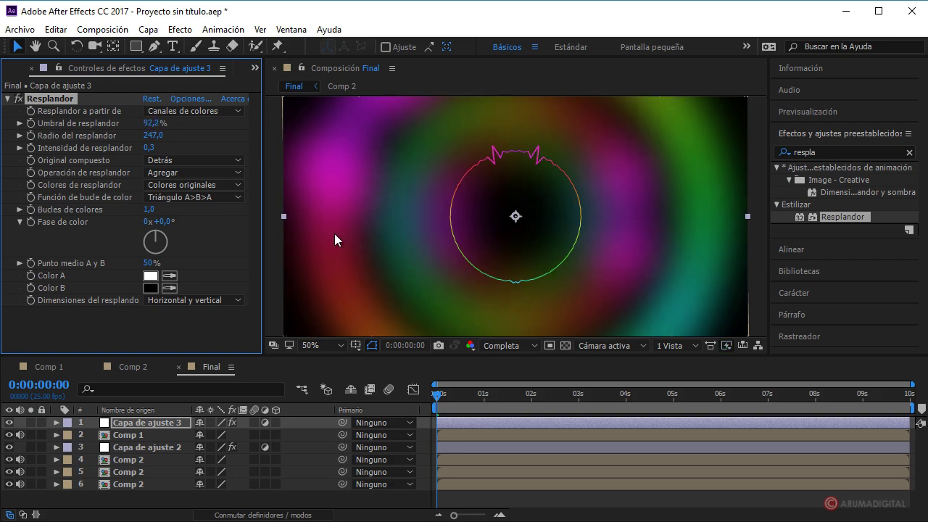
drag(440, 396, 468, 395)
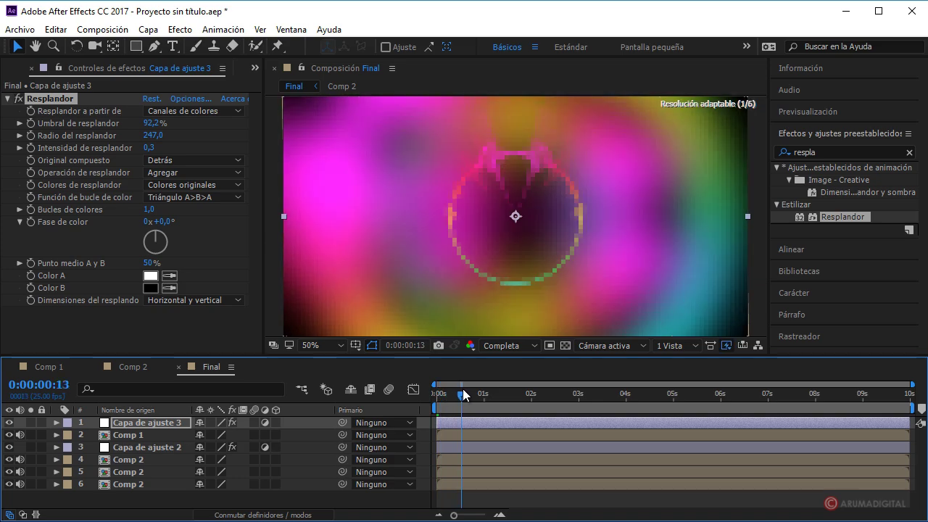
mouse_move(153, 123)
mouse_down()
mouse_move(133, 123)
mouse_move(210, 124)
mouse_up()
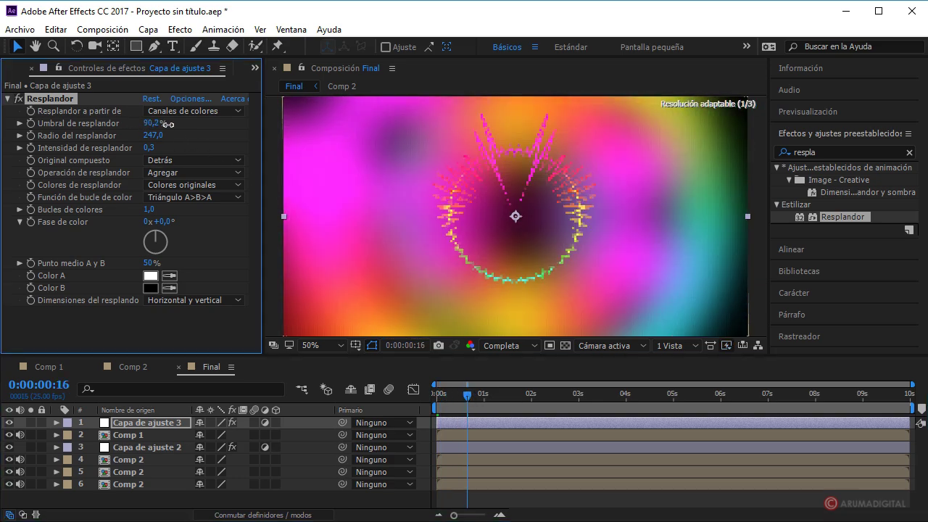
drag(149, 147, 406, 126)
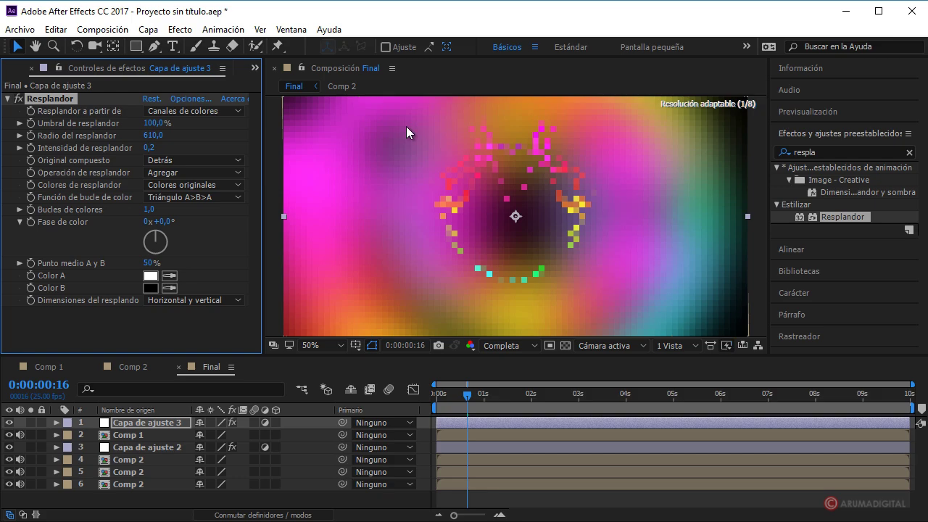
drag(154, 136, 148, 136)
click(154, 148)
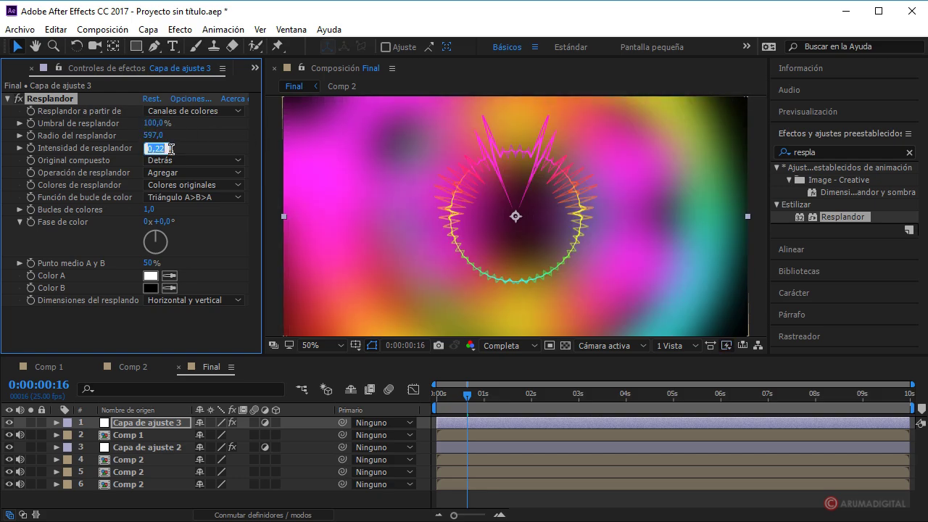
text(0)
Raise Capa de ajuste 2's Desenfoque rápido blurriness from 154 to 335.
click(149, 458)
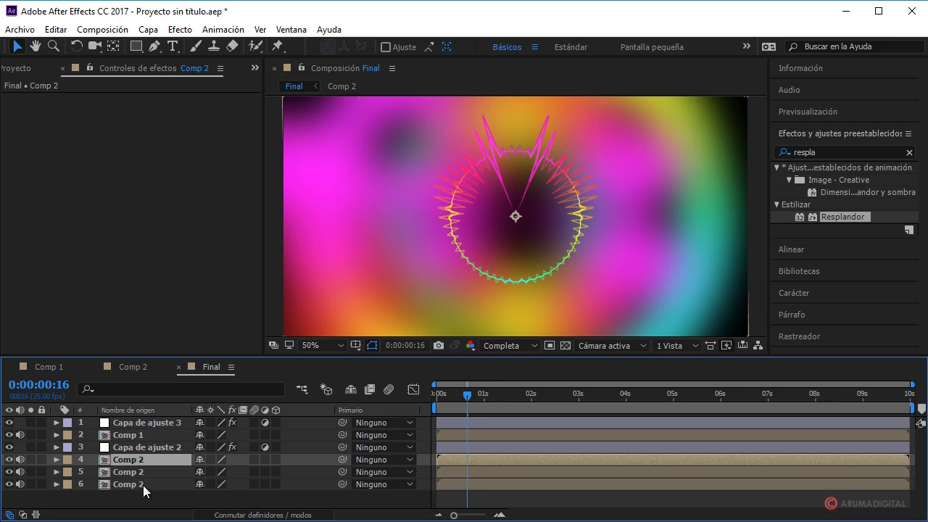
click(156, 448)
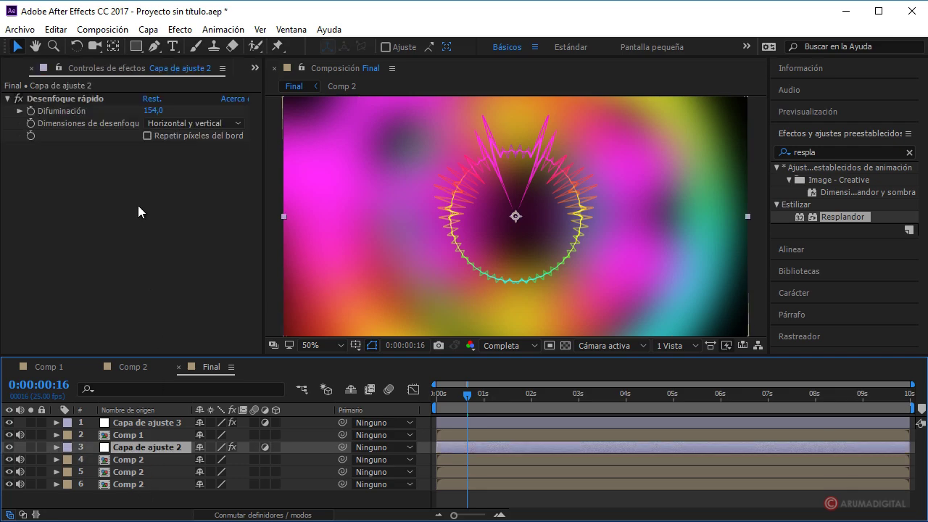
drag(153, 110, 339, 113)
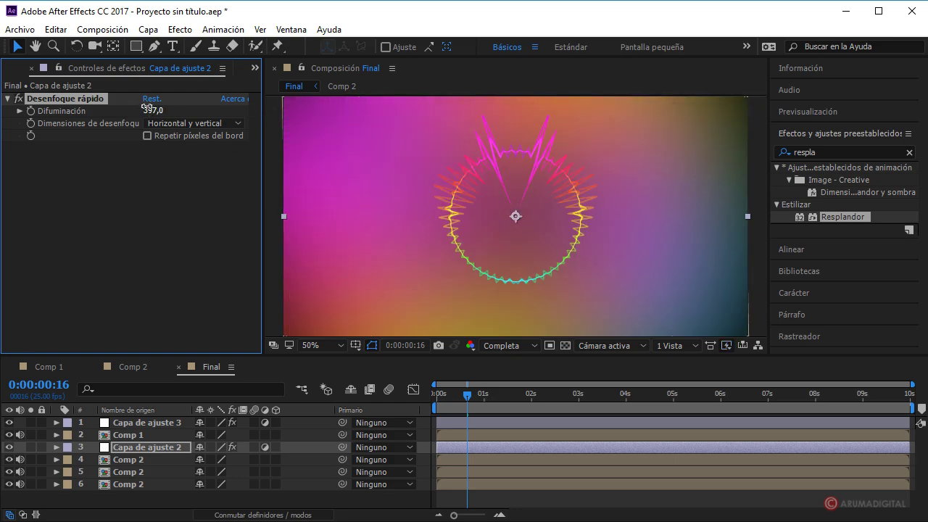
drag(147, 109, 352, 112)
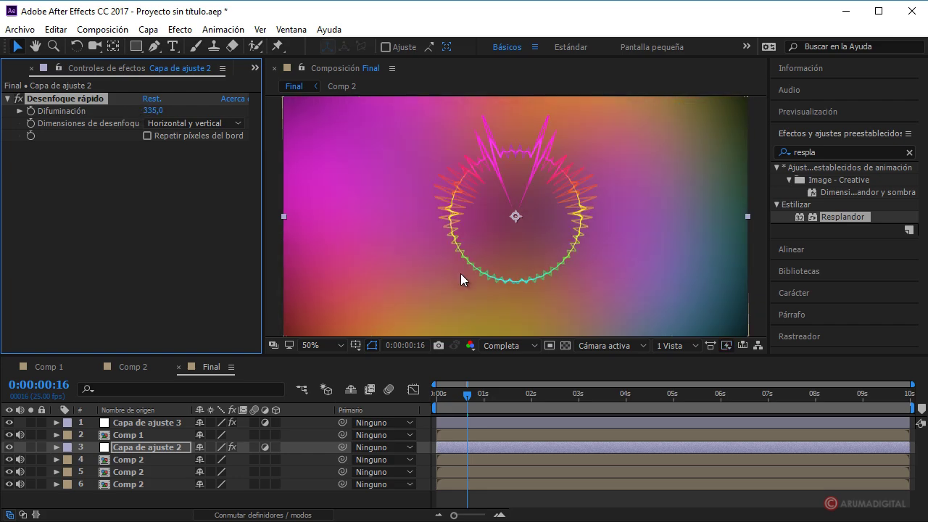
click(138, 459)
Lower the selected Comp 2 background layers' opacity to 53%.
shift+click(139, 485)
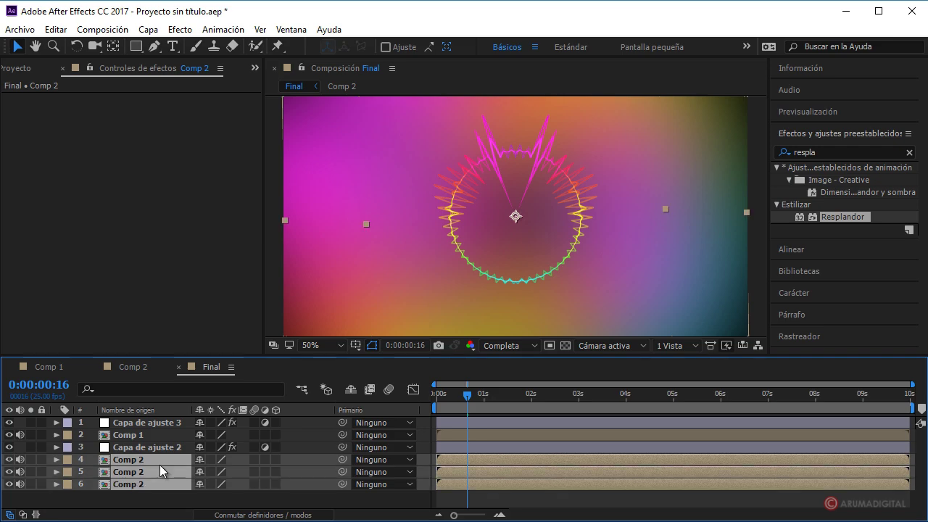
key(t)
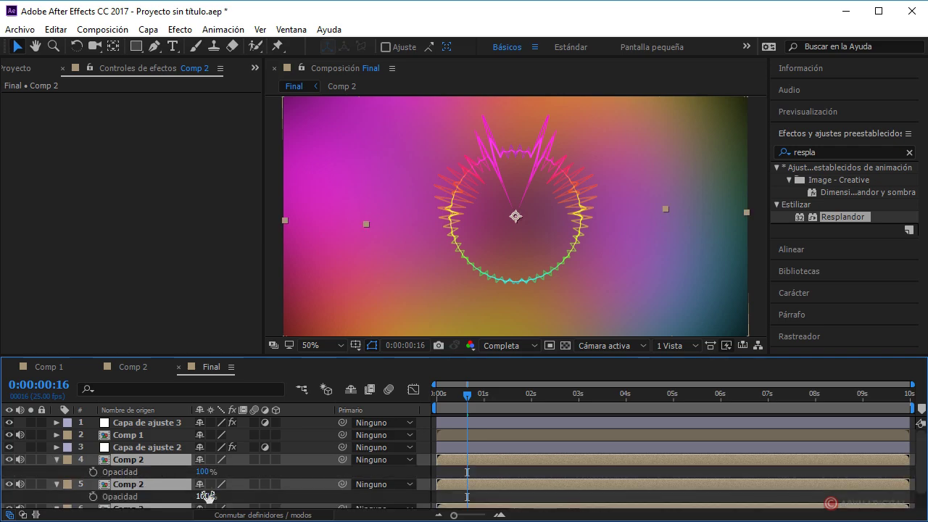
mouse_move(206, 472)
mouse_down()
mouse_move(155, 476)
mouse_move(211, 471)
mouse_up()
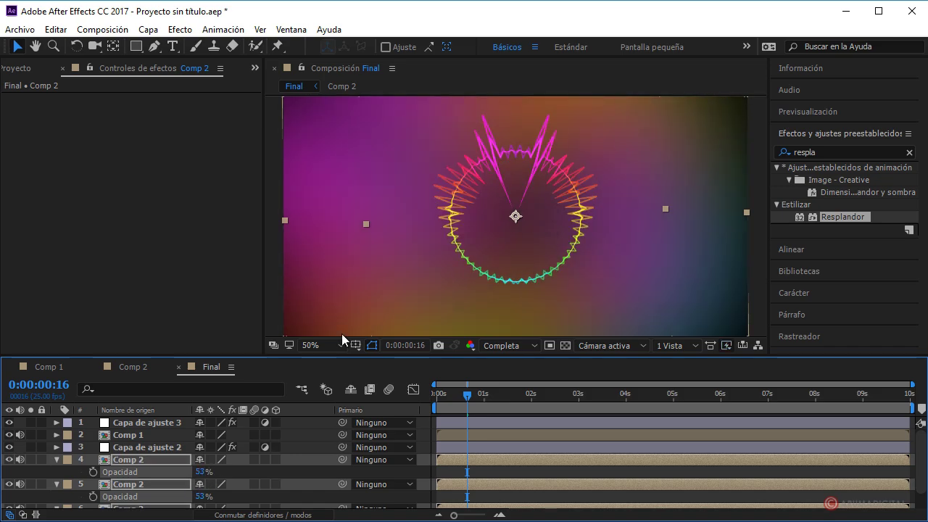
click(57, 460)
click(57, 472)
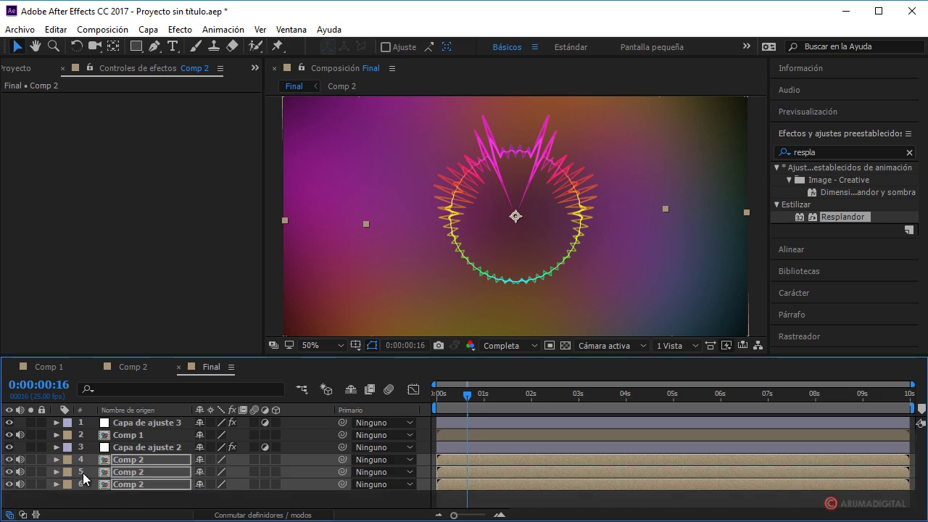
click(130, 424)
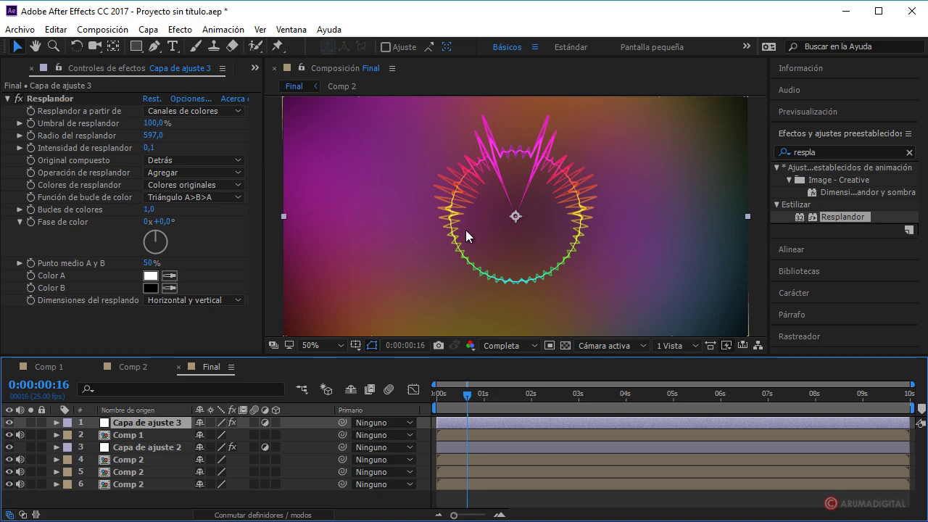
Open Comp 1 from the Project panel and show Capa de ajuste 1's effect controls.
click(257, 66)
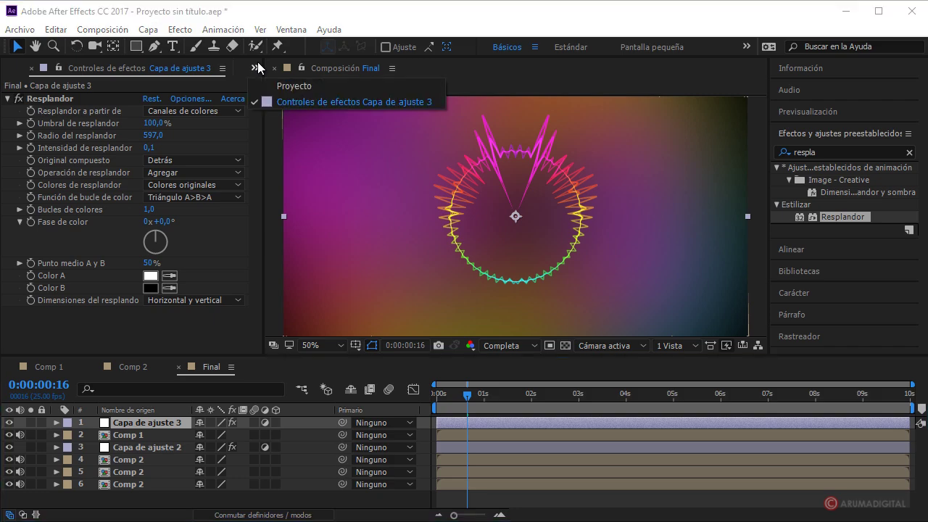
click(293, 86)
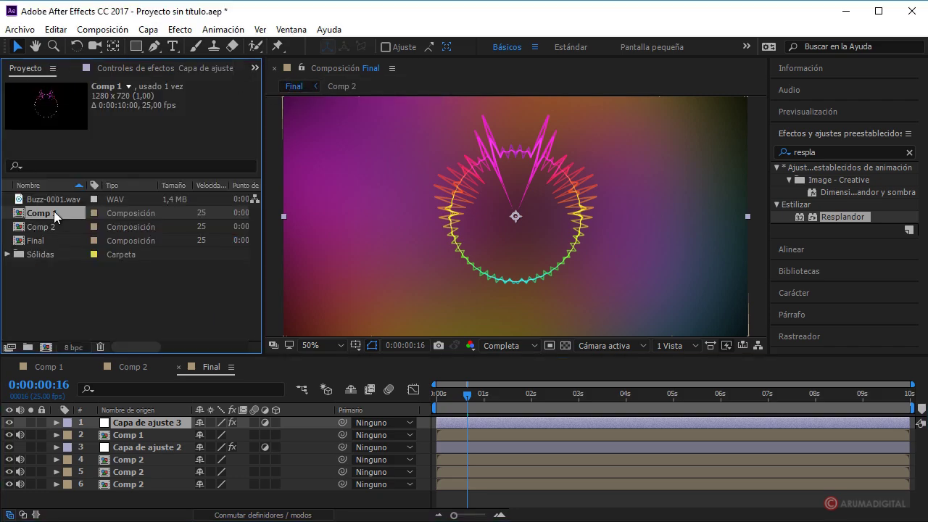
double_click(54, 213)
click(150, 423)
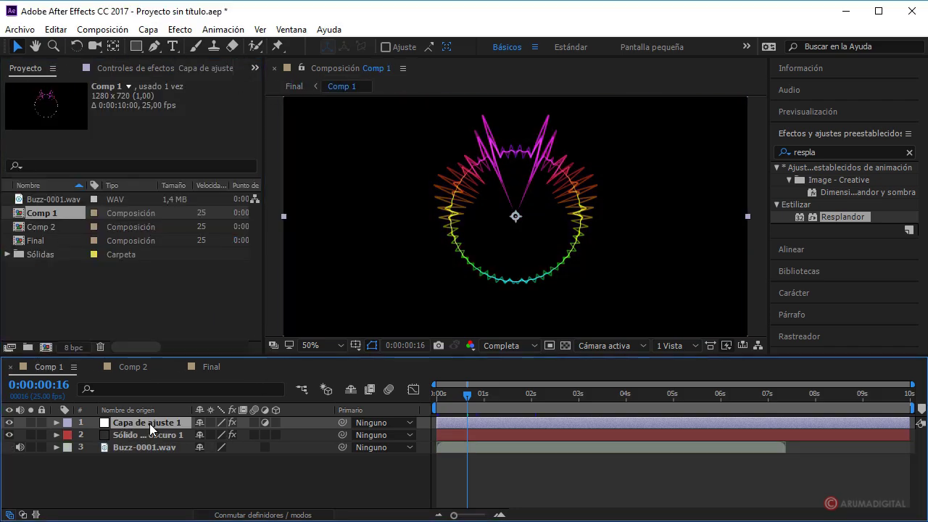
click(182, 68)
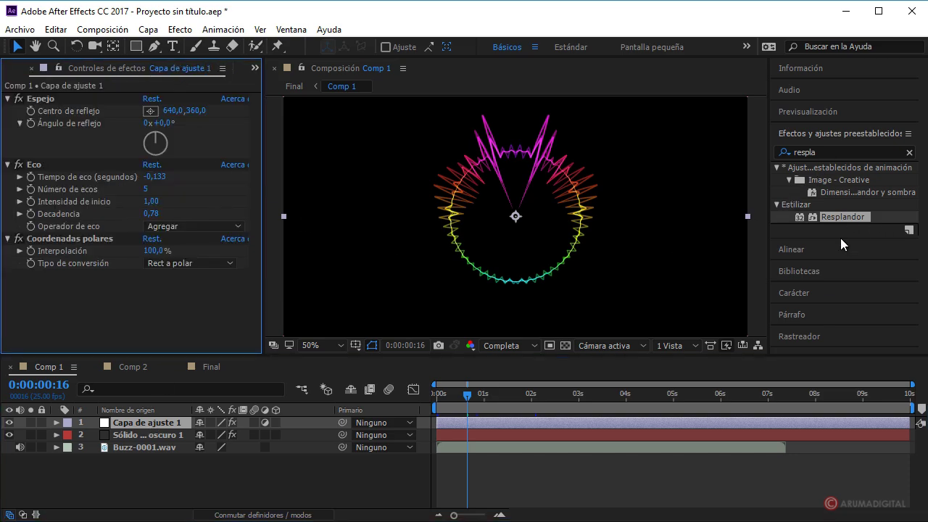
Apply Resplandor to Capa de ajuste 1 with 20,8% threshold, 43 radius and 2,1 intensity.
drag(848, 220, 149, 315)
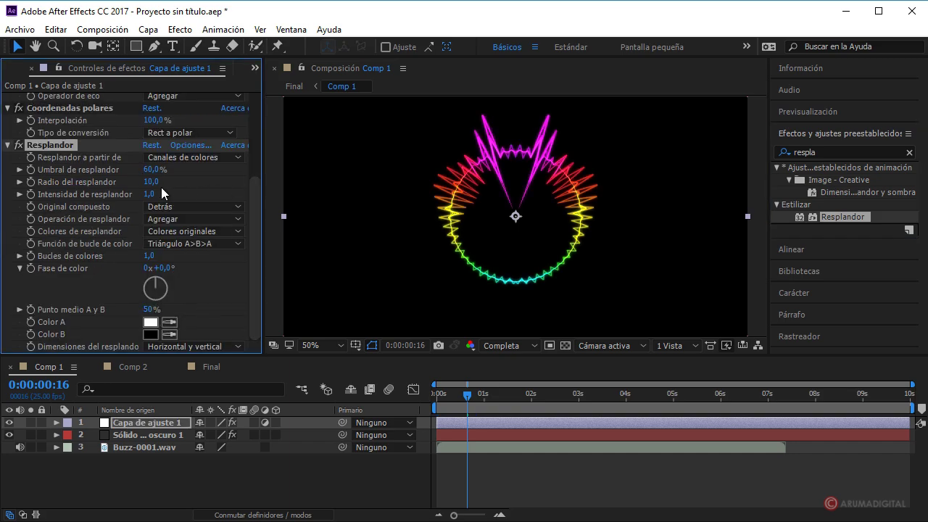
mouse_move(151, 169)
mouse_down()
mouse_move(114, 177)
mouse_move(220, 193)
mouse_up()
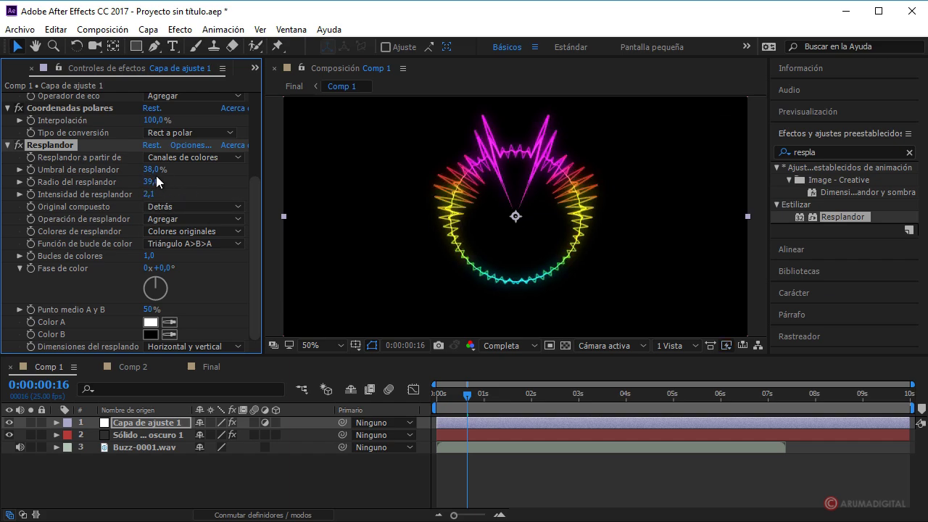
mouse_move(150, 170)
mouse_down()
mouse_move(133, 171)
mouse_move(136, 181)
mouse_move(177, 170)
mouse_move(155, 186)
mouse_move(167, 183)
mouse_move(144, 182)
mouse_up()
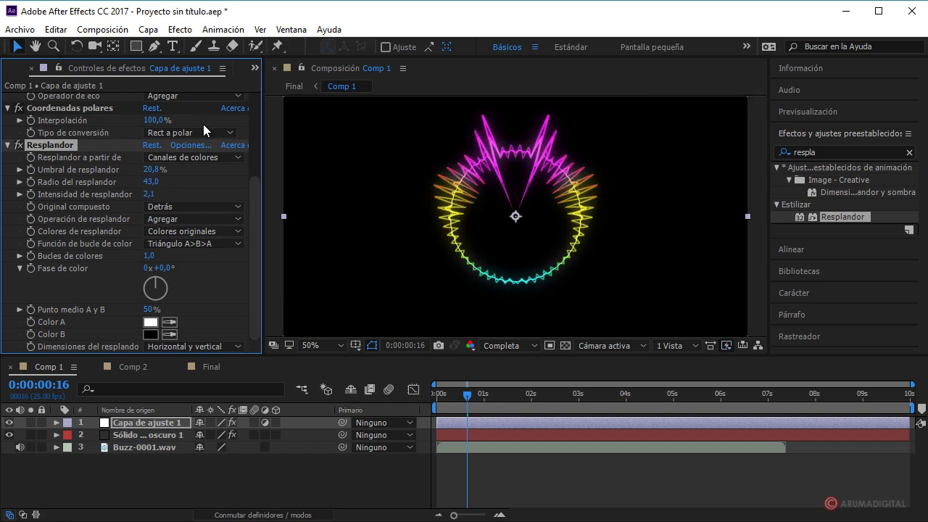
click(255, 68)
click(291, 87)
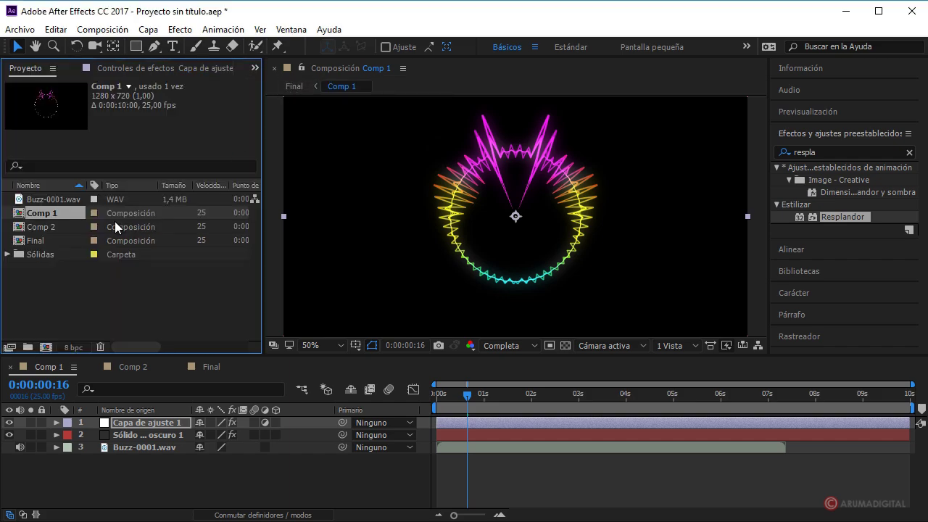
Reopen the Final comp and scrub to a later frame to check the glowing ring over the blurred backdrop.
double_click(48, 240)
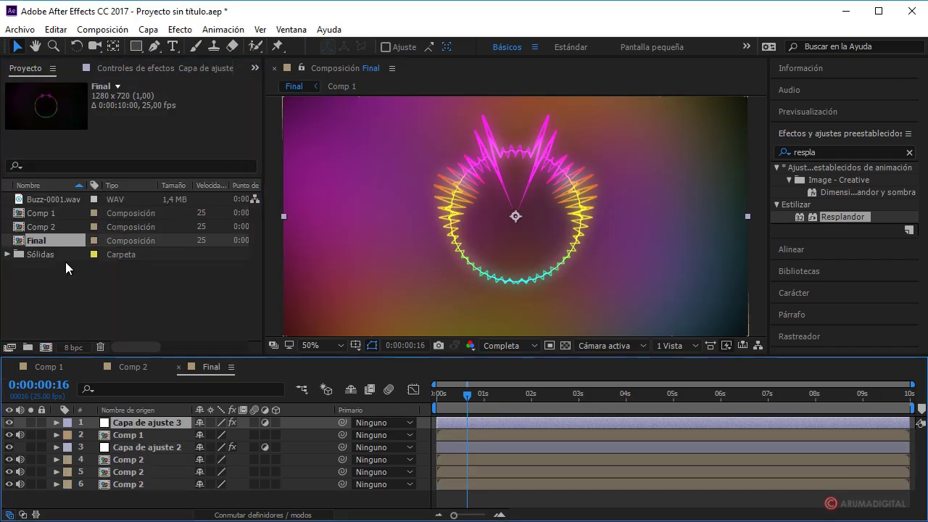
mouse_move(468, 397)
mouse_down()
mouse_move(486, 402)
mouse_move(450, 408)
mouse_up()
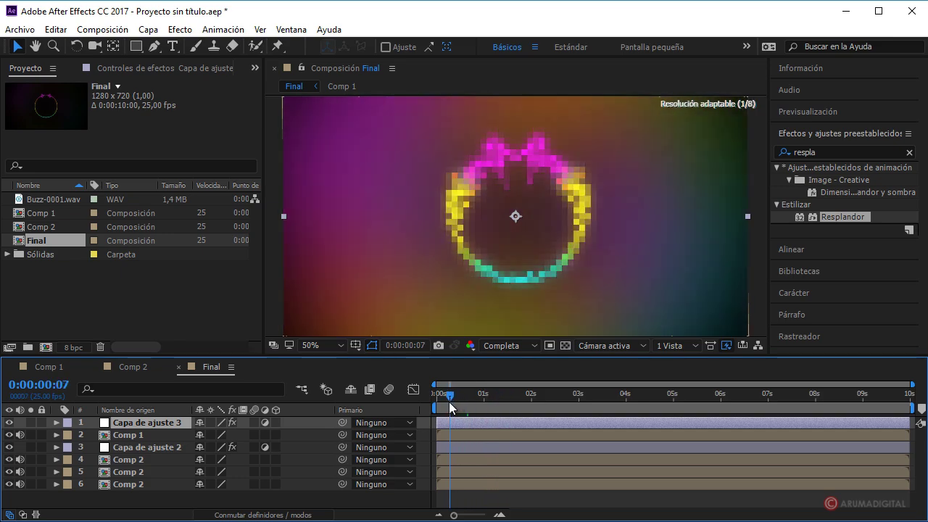